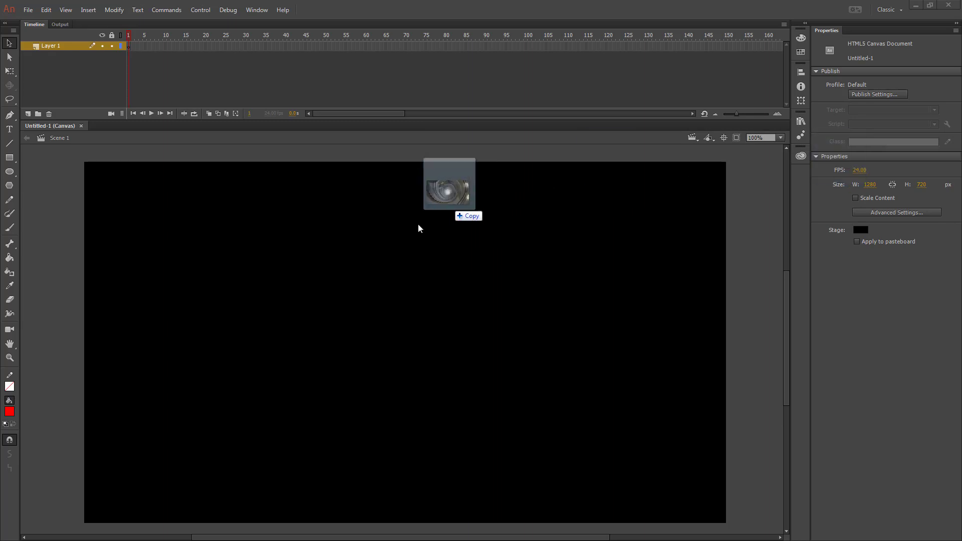
- Place the staircase photo on the stage and rename its layer Background
{"action": "left_click_drag", "start_coordinate": [420, 226], "coordinate": [391, 339]}
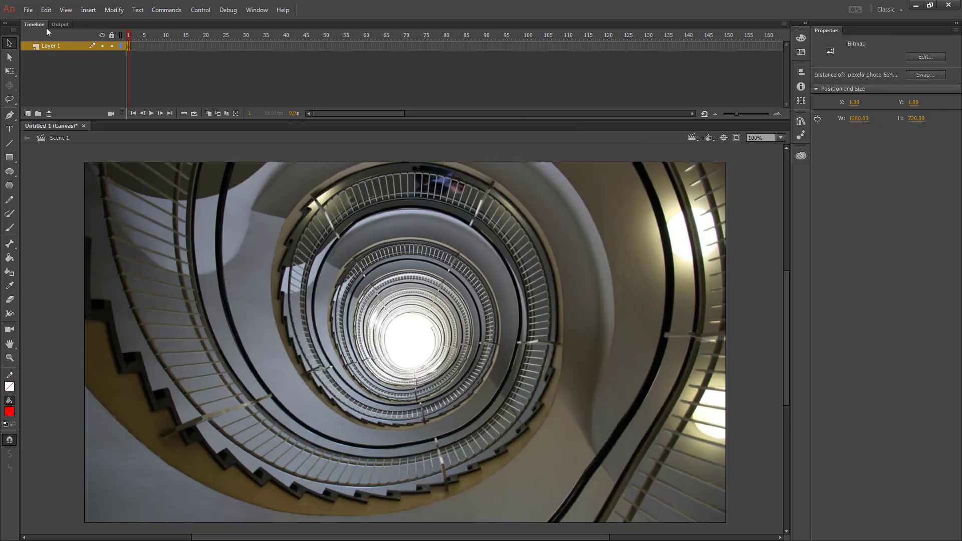
{"action": "double_click", "coordinate": [56, 45]}
{"action": "type", "text": "Background"}
{"action": "key", "text": "Return"}
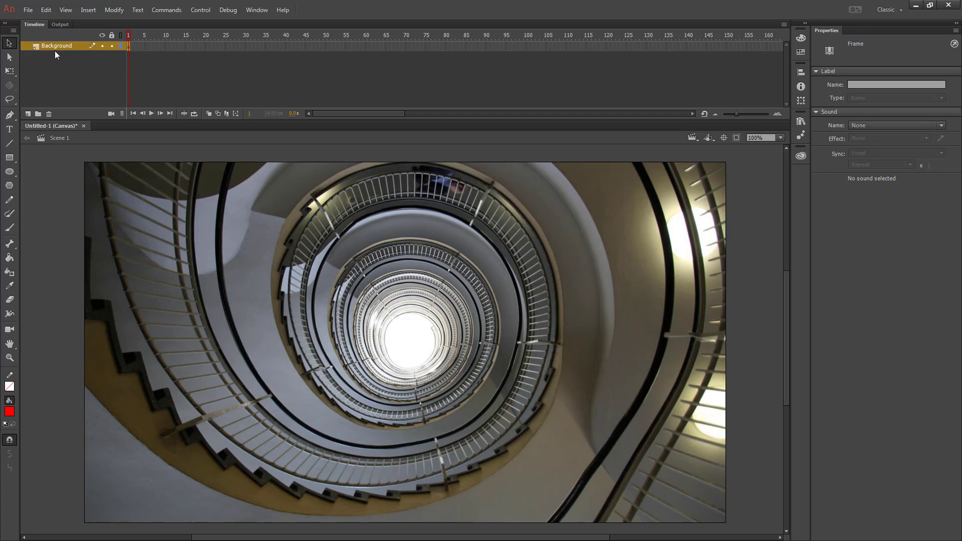
- Lock the Background layer and add a new layer above it
{"action": "left_click", "coordinate": [112, 46]}
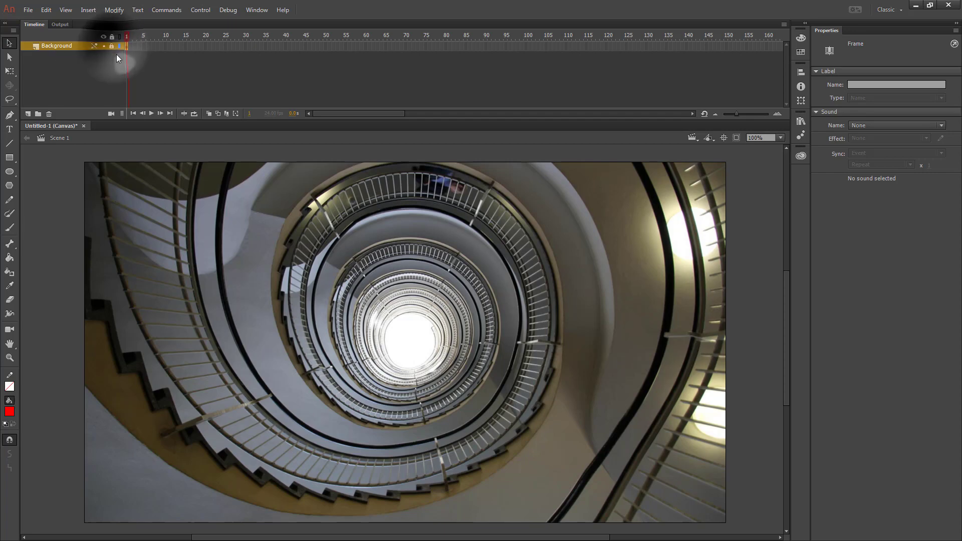
{"action": "left_click", "coordinate": [29, 114]}
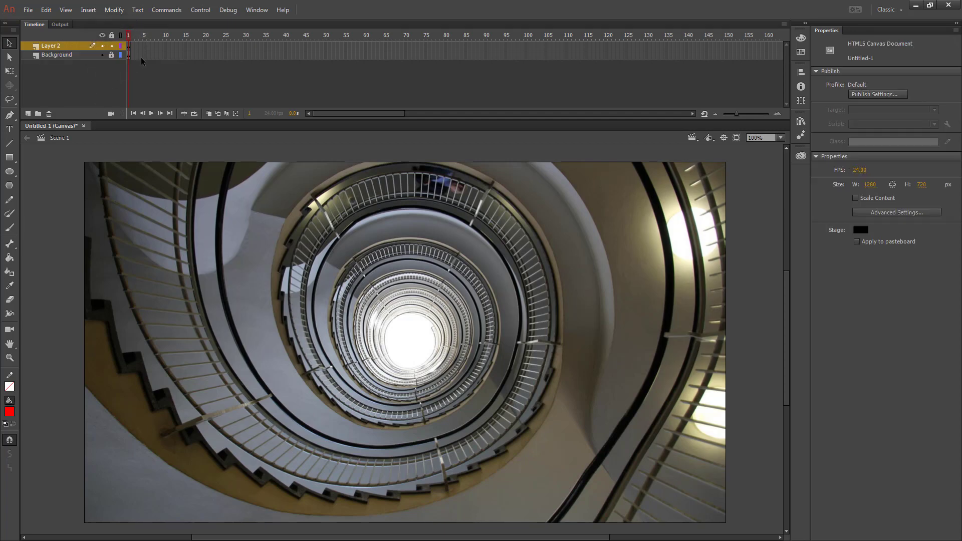
- Copy the Background layer's frame and paste it into the new layer
{"action": "right_click", "coordinate": [129, 57]}
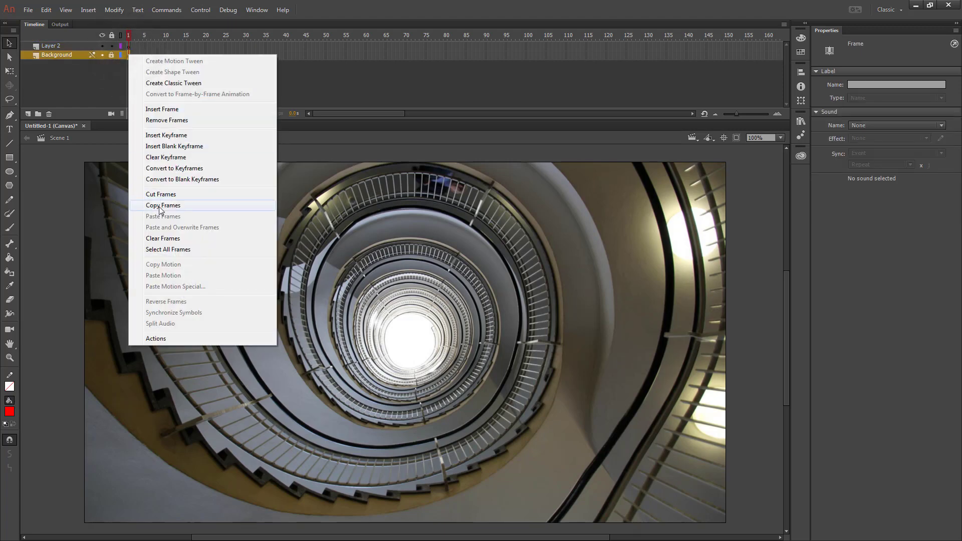
{"action": "left_click", "coordinate": [163, 206]}
{"action": "right_click", "coordinate": [127, 47]}
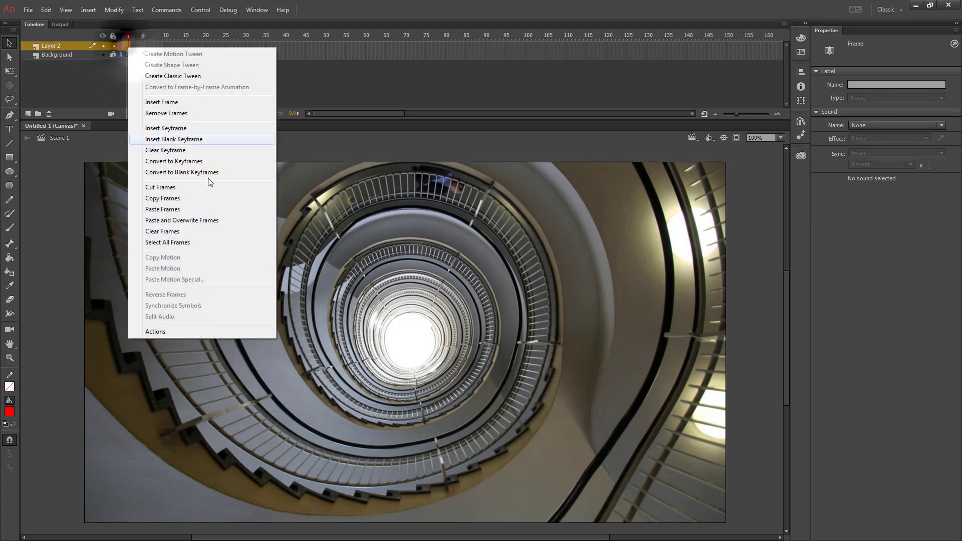
{"action": "left_click", "coordinate": [165, 208]}
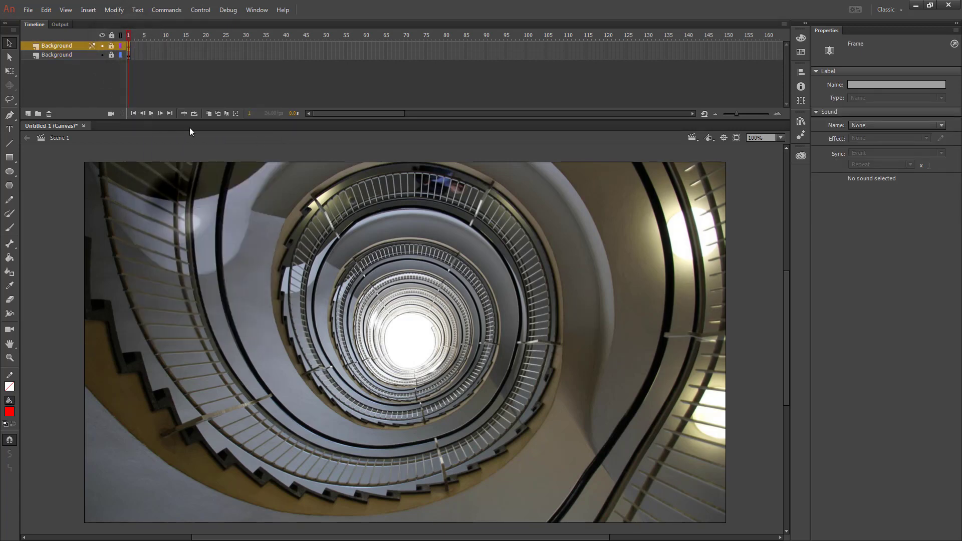
- Unlock the pasted layer and rename it Wave1
{"action": "left_click", "coordinate": [112, 46]}
{"action": "double_click", "coordinate": [62, 46]}
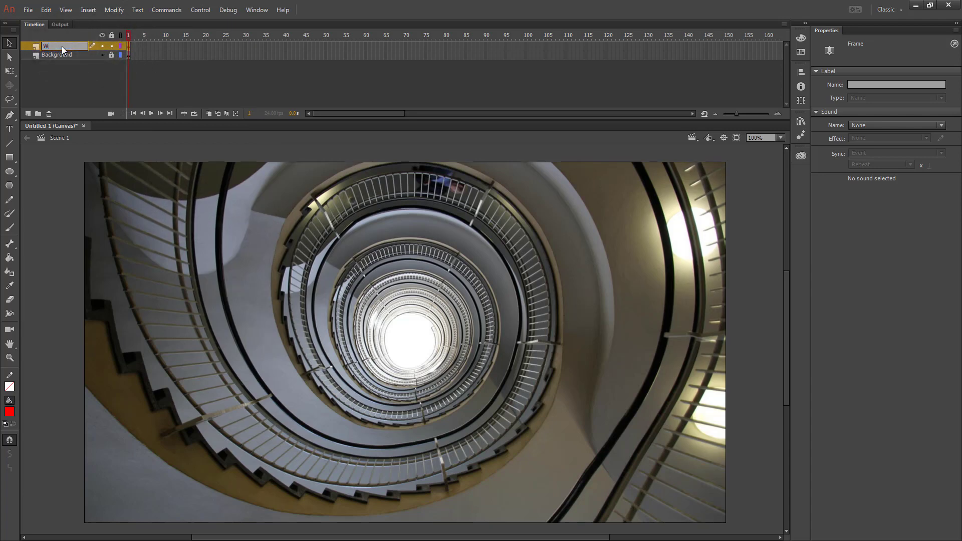
- Convert the photo on the Wave1 layer into a Movie Clip symbol named Wave
{"action": "left_click", "coordinate": [368, 188]}
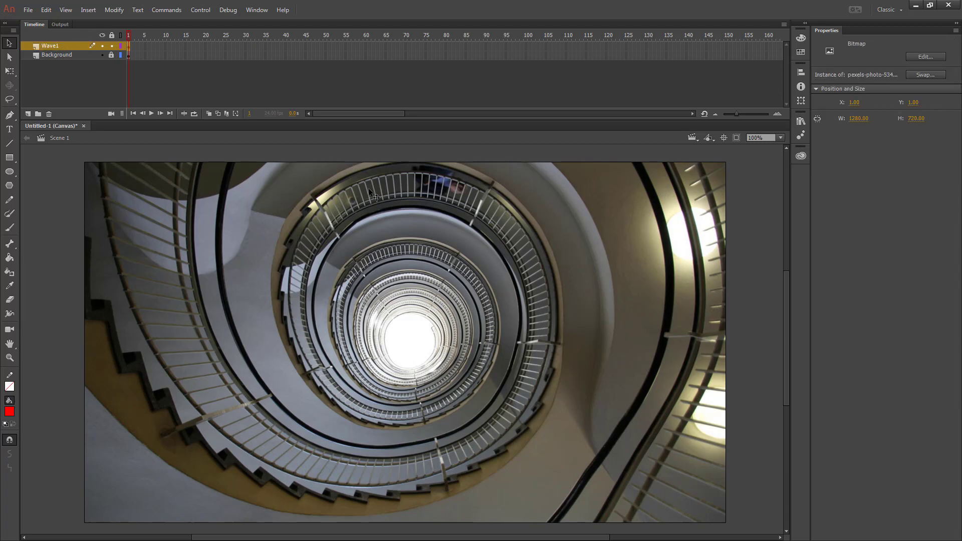
{"action": "right_click", "coordinate": [295, 179]}
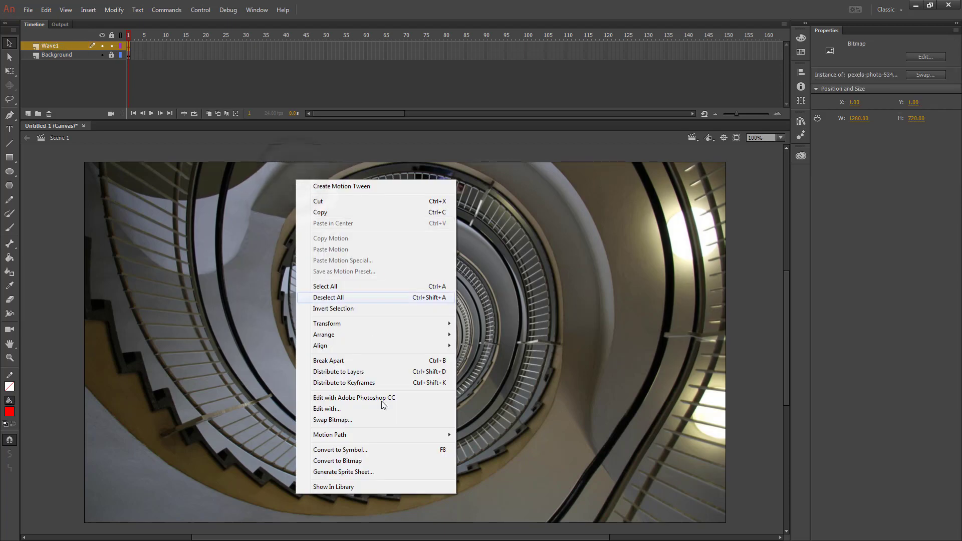
{"action": "left_click", "coordinate": [364, 450]}
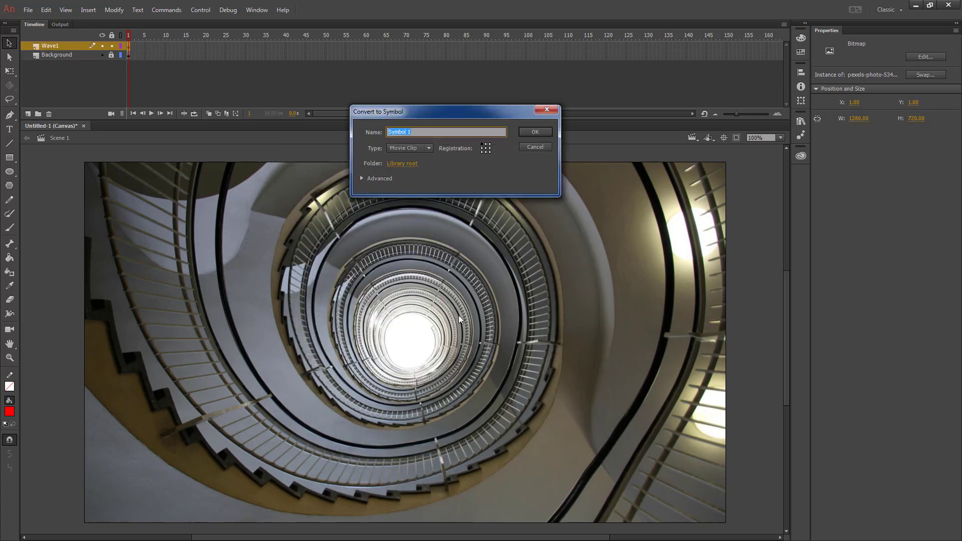
{"action": "type", "text": "Wave"}
{"action": "key", "text": "Return"}
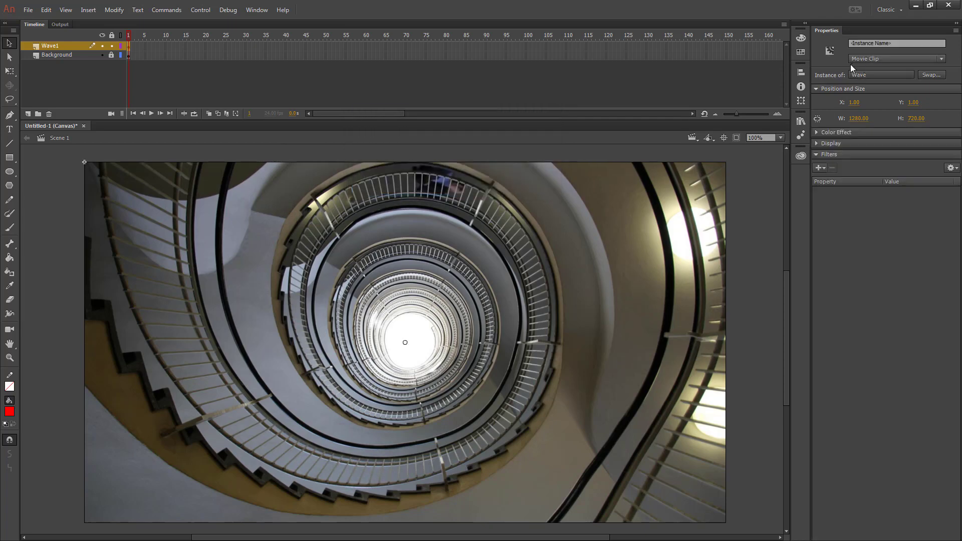
- Inside the Wave symbol, draw a small red oval primitive about 26 px wide at the staircase centre
{"action": "double_click", "coordinate": [410, 227]}
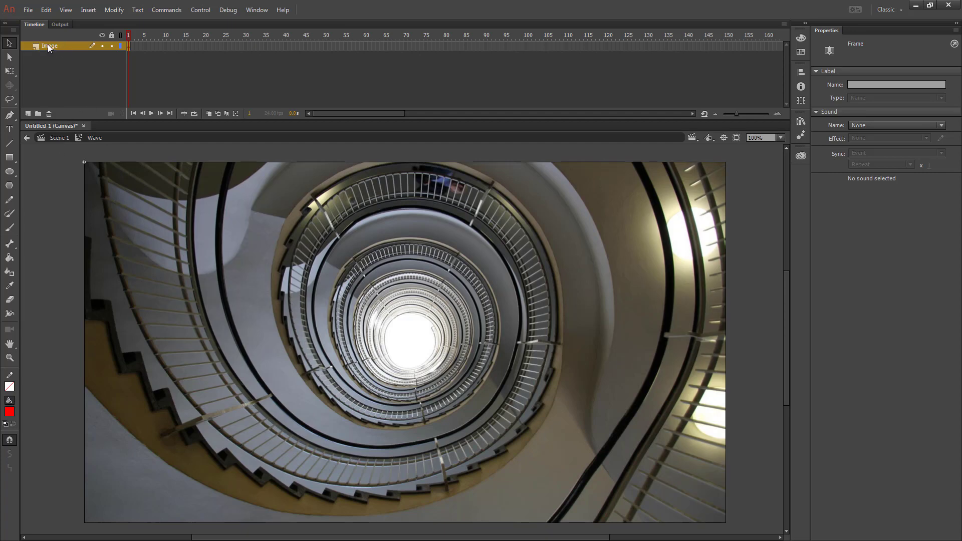
{"action": "left_click", "coordinate": [9, 172]}
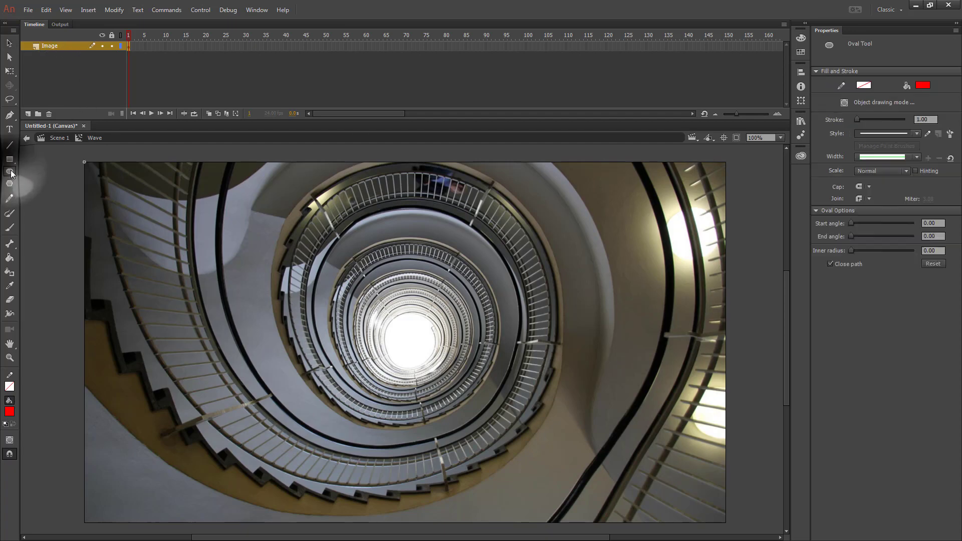
{"action": "left_click", "coordinate": [10, 172]}
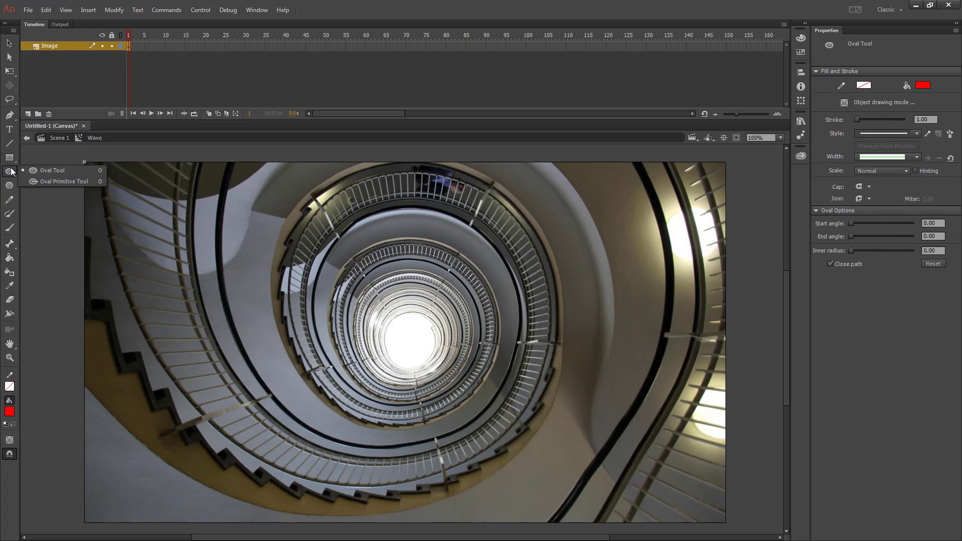
{"action": "left_click", "coordinate": [68, 182]}
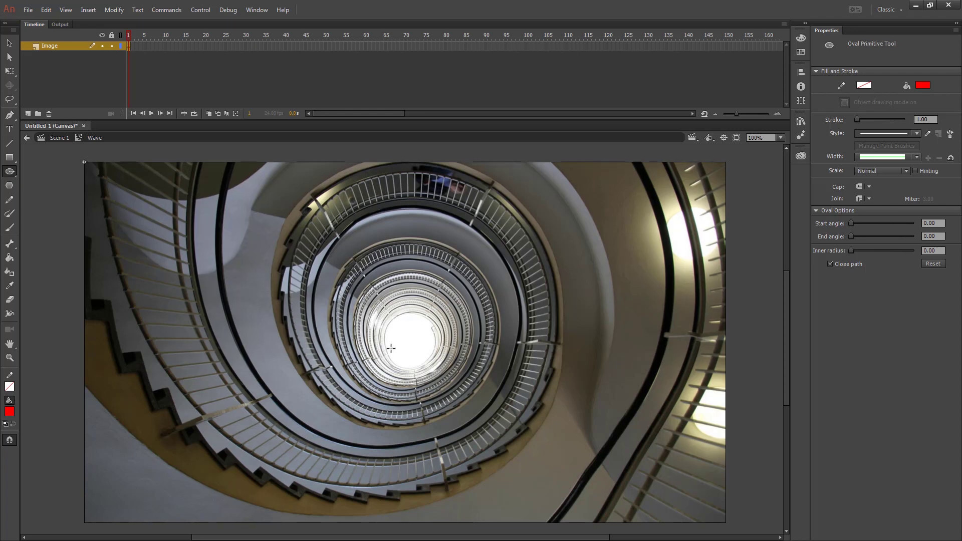
{"action": "left_click_drag", "start_coordinate": [405, 333], "coordinate": [418, 346]}
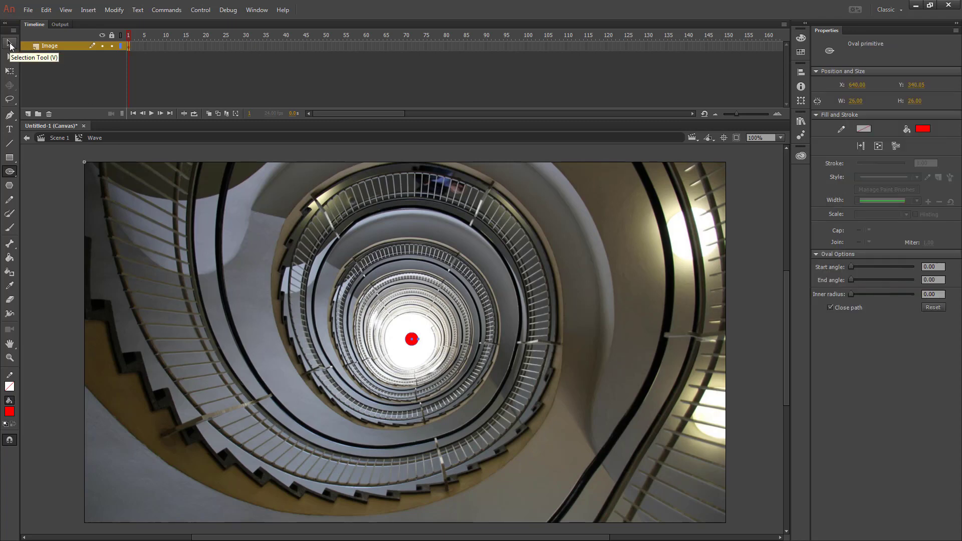
- Set the circle's inner radius to 50 to turn it into a ring
{"action": "left_click", "coordinate": [18, 47]}
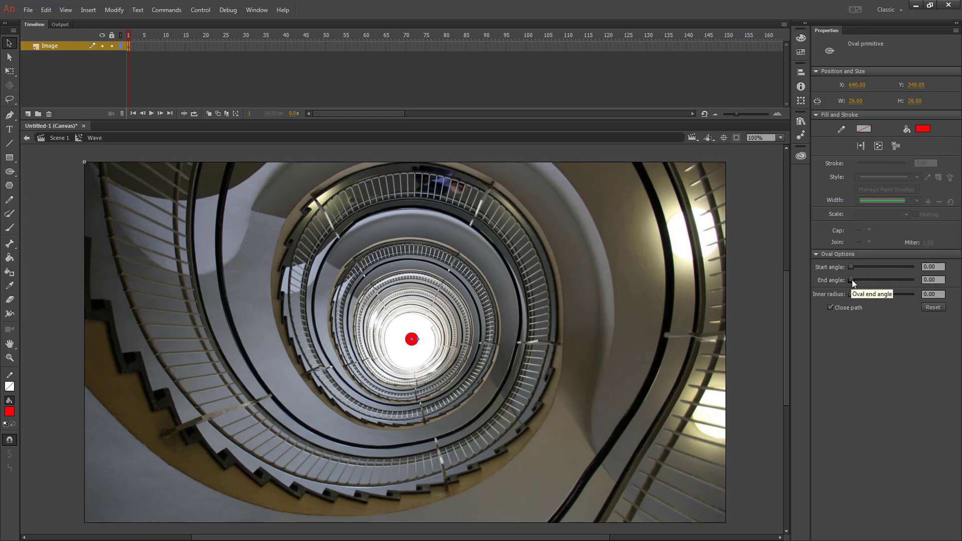
{"action": "left_click_drag", "start_coordinate": [850, 294], "coordinate": [879, 293]}
{"action": "type", "text": "50"}
{"action": "key", "text": "Return"}
- Create a motion tween from the ring
{"action": "right_click", "coordinate": [128, 46]}
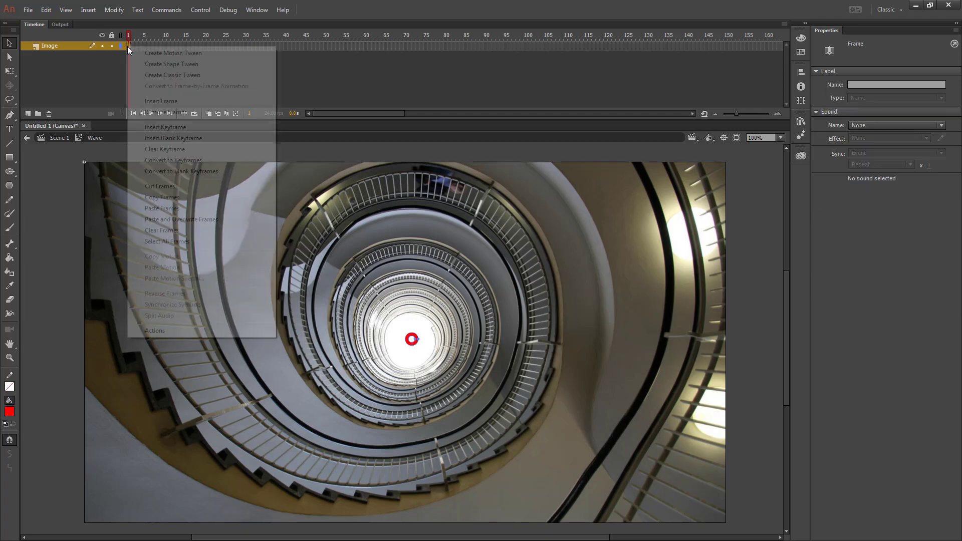
{"action": "left_click", "coordinate": [176, 56]}
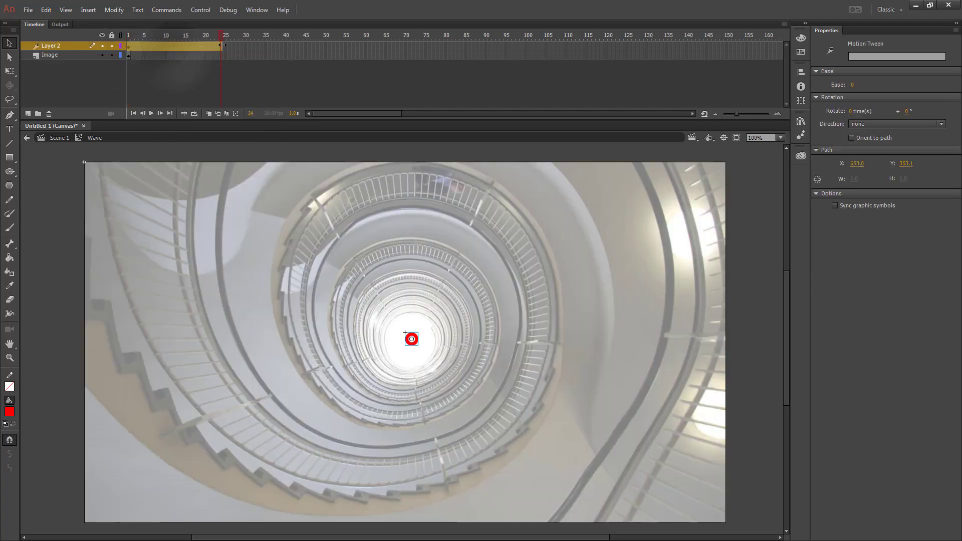
- Extend the tween span to frame 100 and add frames on the Image layer up to frame 100
{"action": "left_click_drag", "start_coordinate": [222, 45], "coordinate": [527, 45]}
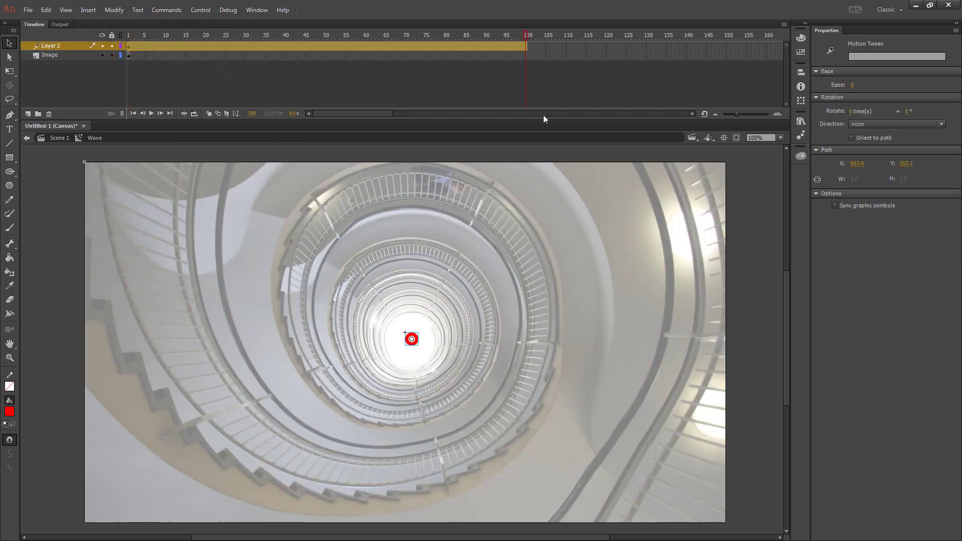
{"action": "left_click", "coordinate": [527, 55]}
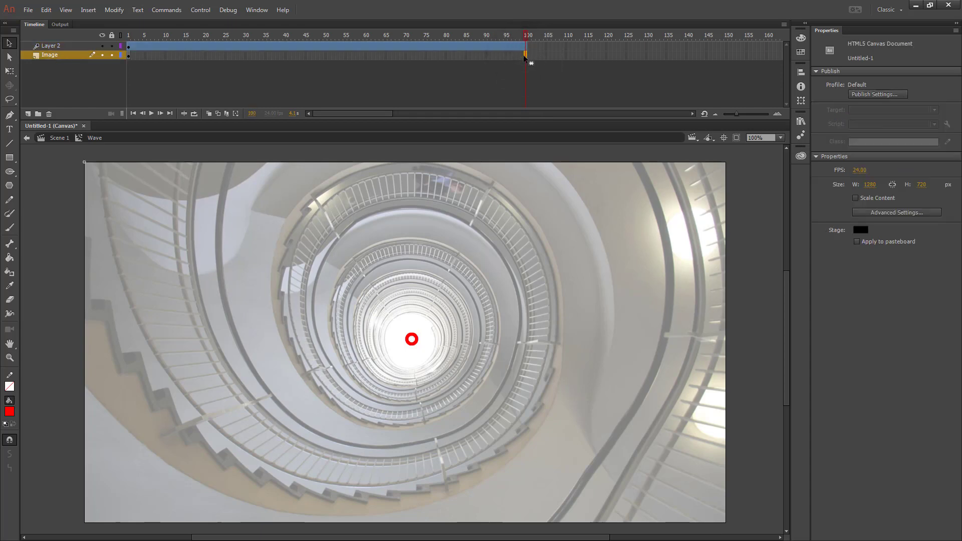
{"action": "key", "text": "F5"}
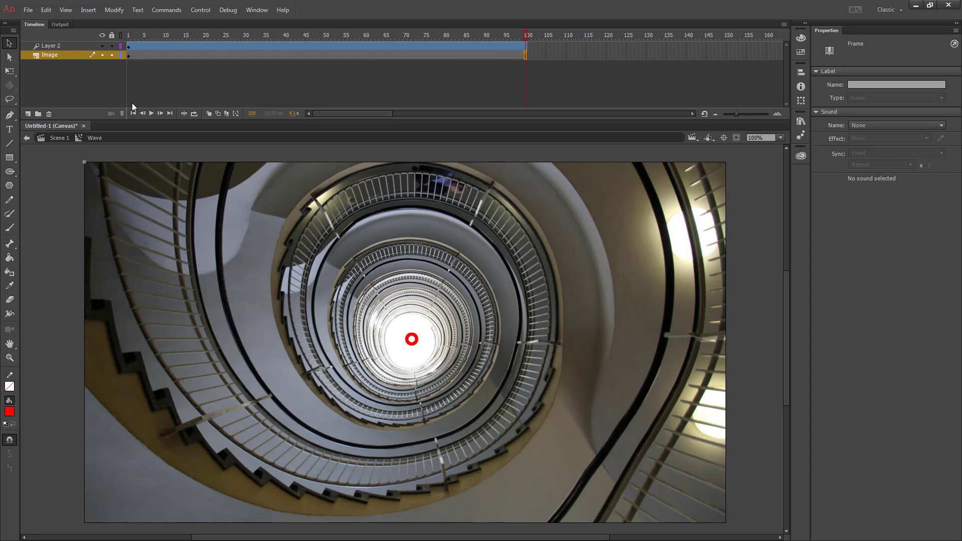
- Lock the Image layer and rename the tween layer Shape
{"action": "left_click", "coordinate": [111, 54]}
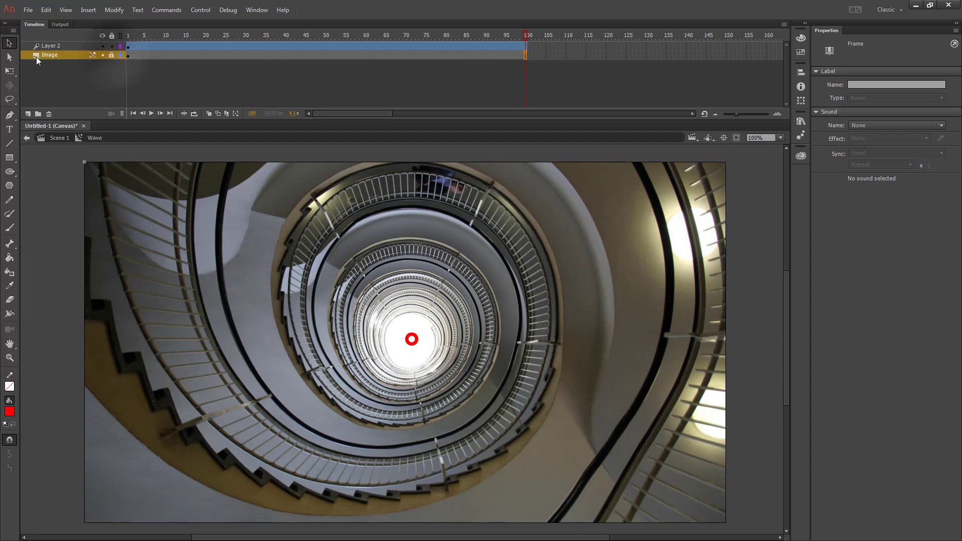
{"action": "left_click", "coordinate": [411, 339]}
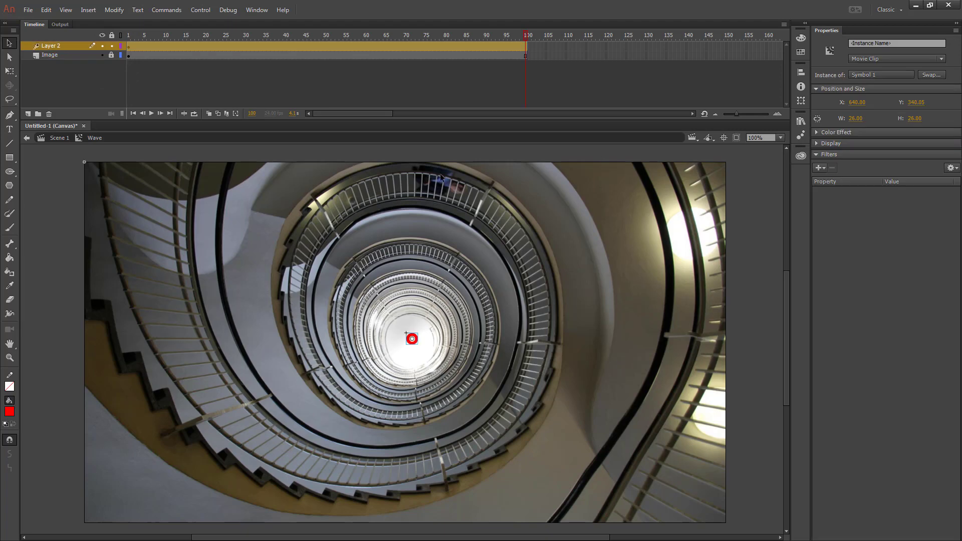
{"action": "double_click", "coordinate": [50, 46]}
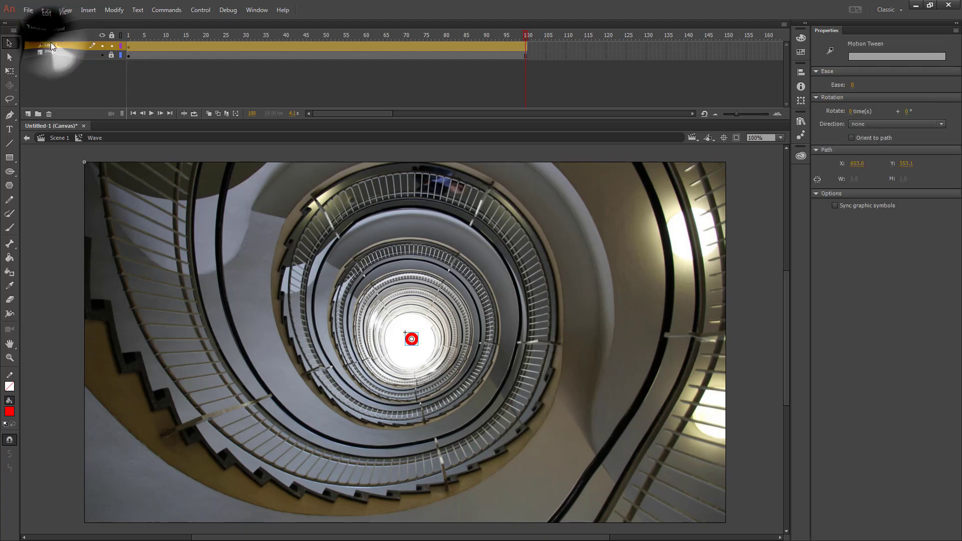
{"action": "type", "text": "Shape"}
{"action": "key", "text": "Return"}
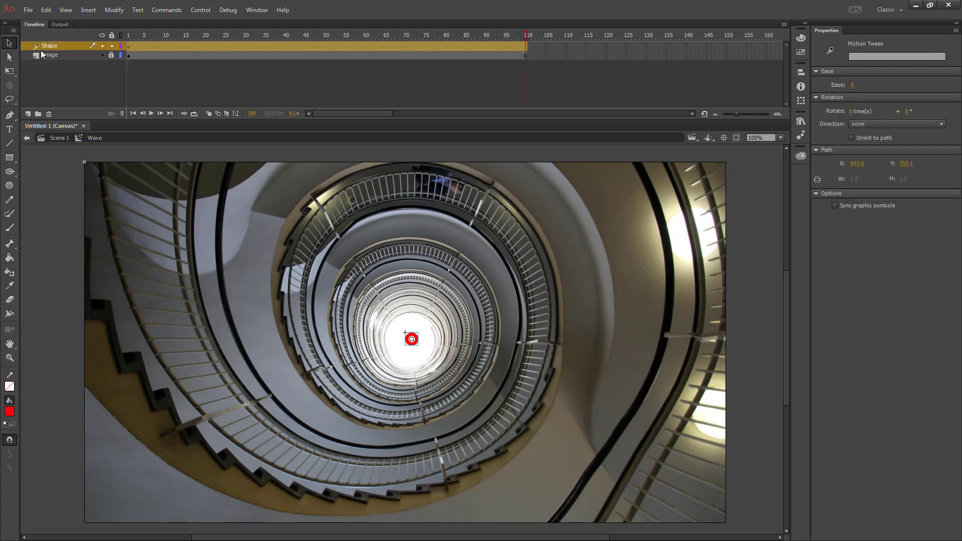
- At frame 100, scale the ring with Free Transform to about 1549 px wide, well beyond the stage
{"action": "left_click", "coordinate": [9, 70]}
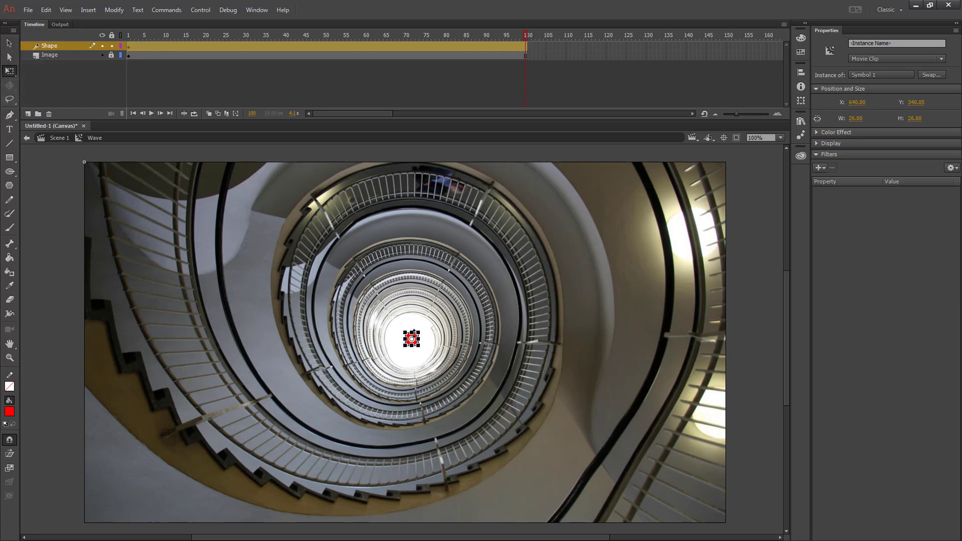
{"action": "left_click_drag", "start_coordinate": [405, 331], "coordinate": [250, 234]}
{"action": "left_click_drag", "start_coordinate": [250, 234], "coordinate": [116, 164]}
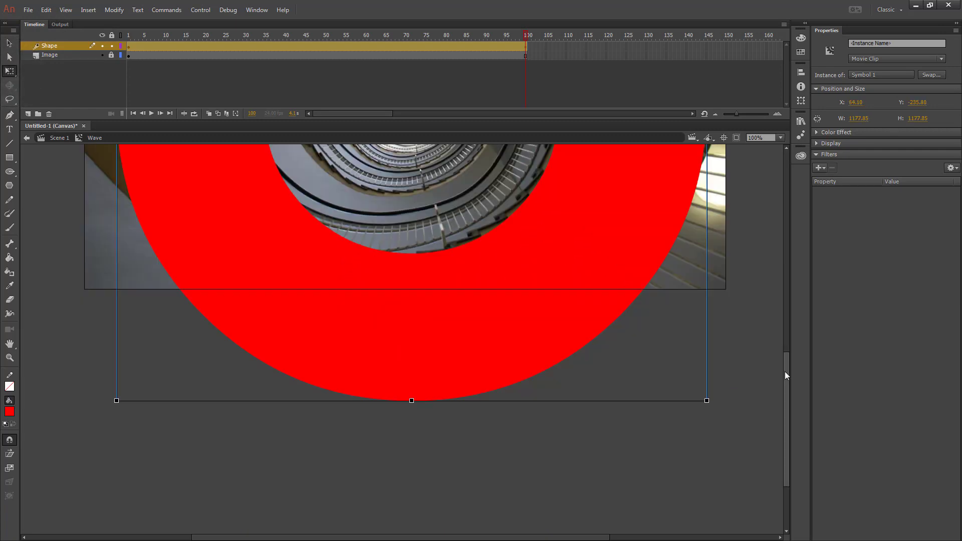
{"action": "left_click_drag", "start_coordinate": [786, 372], "coordinate": [788, 241]}
{"action": "scroll", "coordinate": [172, 244], "scroll_direction": "up", "scroll_amount": 3}
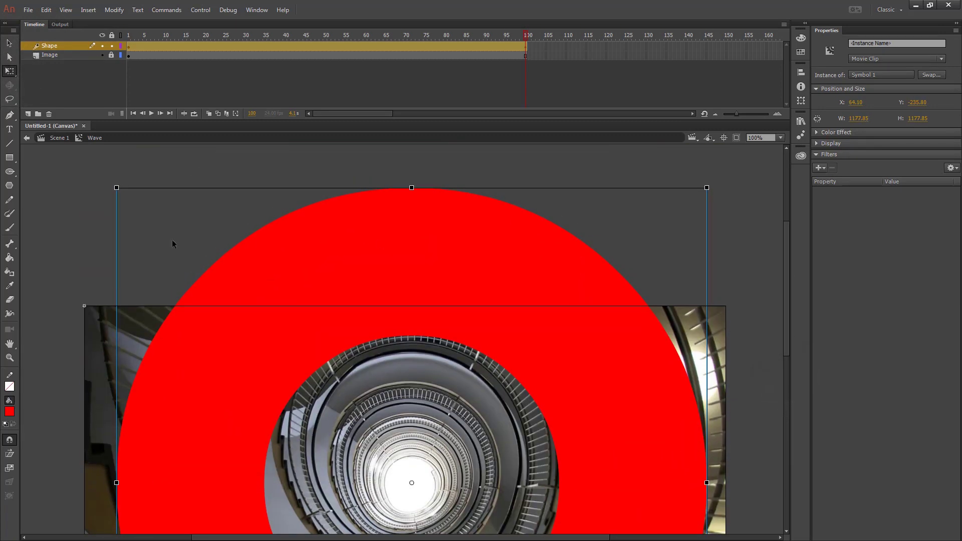
{"action": "left_click_drag", "start_coordinate": [117, 188], "coordinate": [25, 96]}
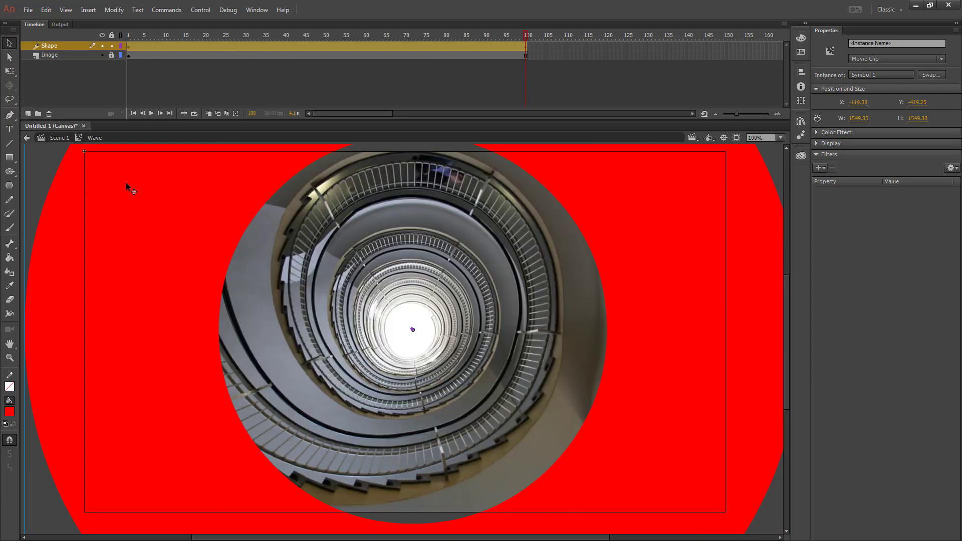
- Inside the ring symbol, set the oval's inner radius to 85, then return to the Wave symbol
{"action": "double_click", "coordinate": [685, 288]}
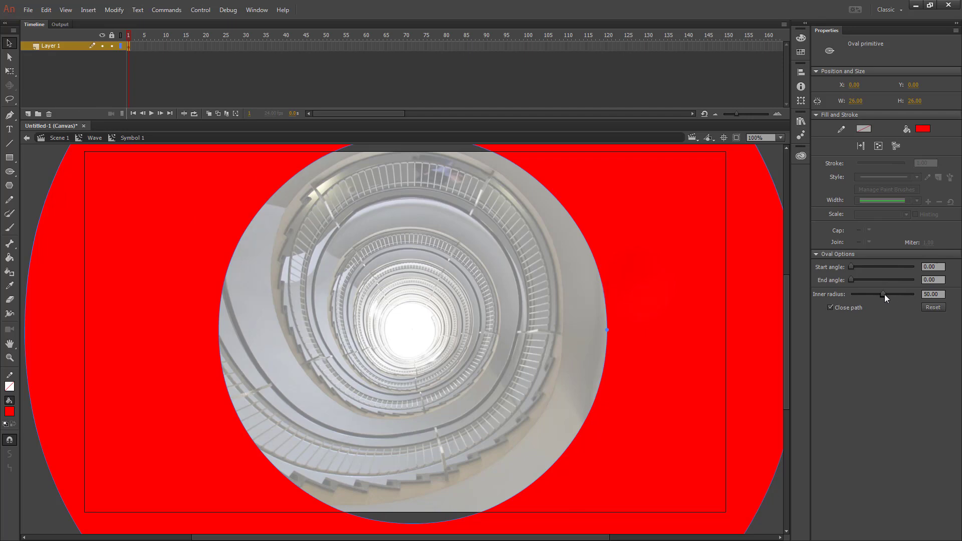
{"action": "mouse_move", "coordinate": [885, 294]}
{"action": "left_mouse_down"}
{"action": "mouse_move", "coordinate": [907, 297]}
{"action": "mouse_move", "coordinate": [874, 298]}
{"action": "left_mouse_up"}
{"action": "type", "text": "85"}
{"action": "key", "text": "Return"}
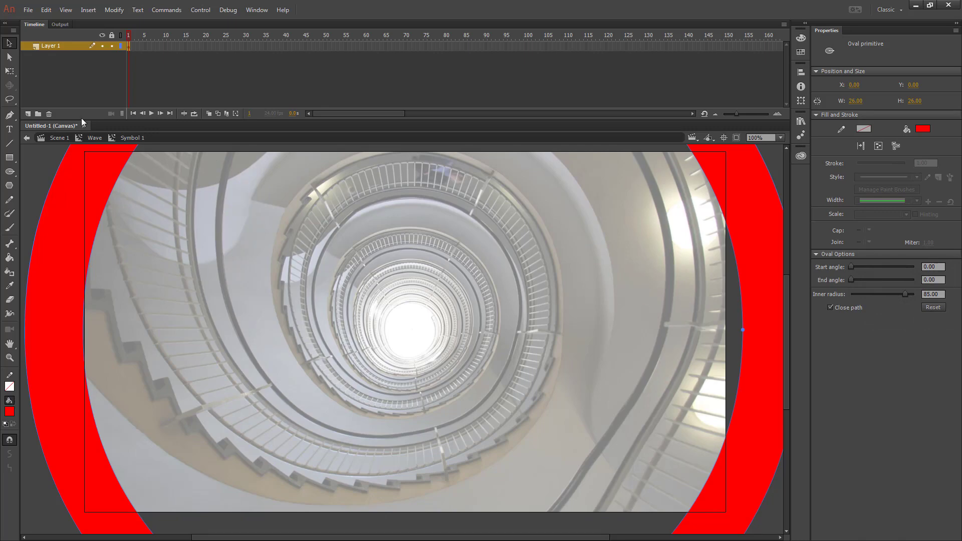
{"action": "left_click", "coordinate": [95, 138]}
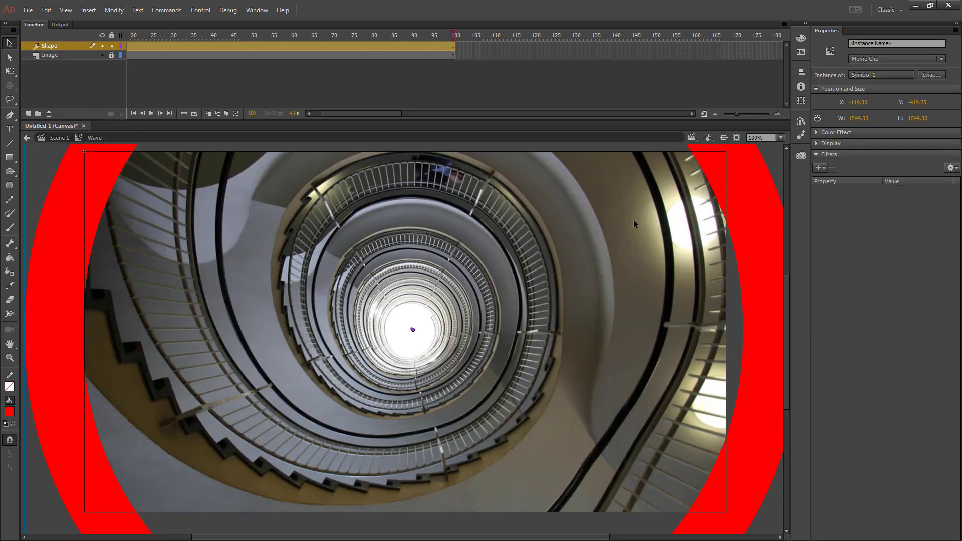
{"action": "left_click", "coordinate": [781, 137]}
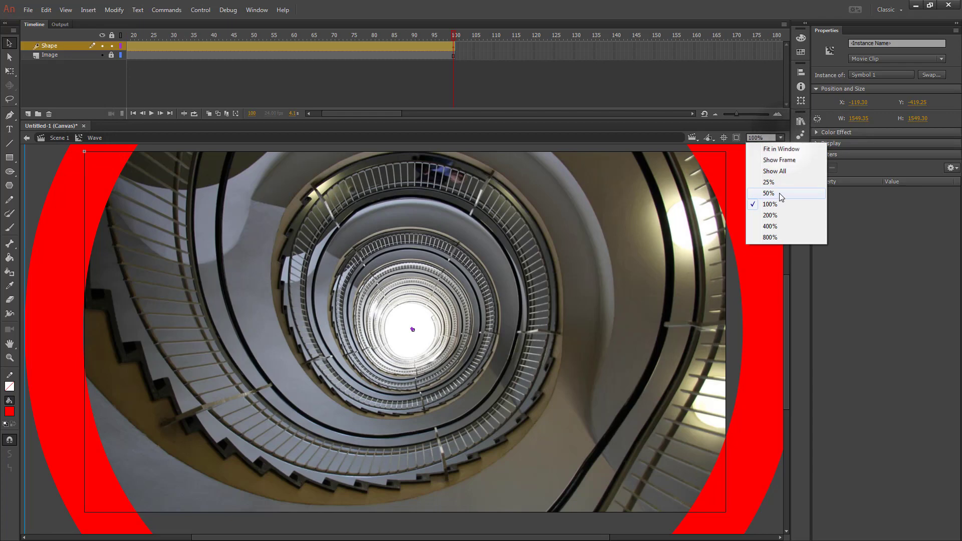
{"action": "left_click", "coordinate": [780, 193]}
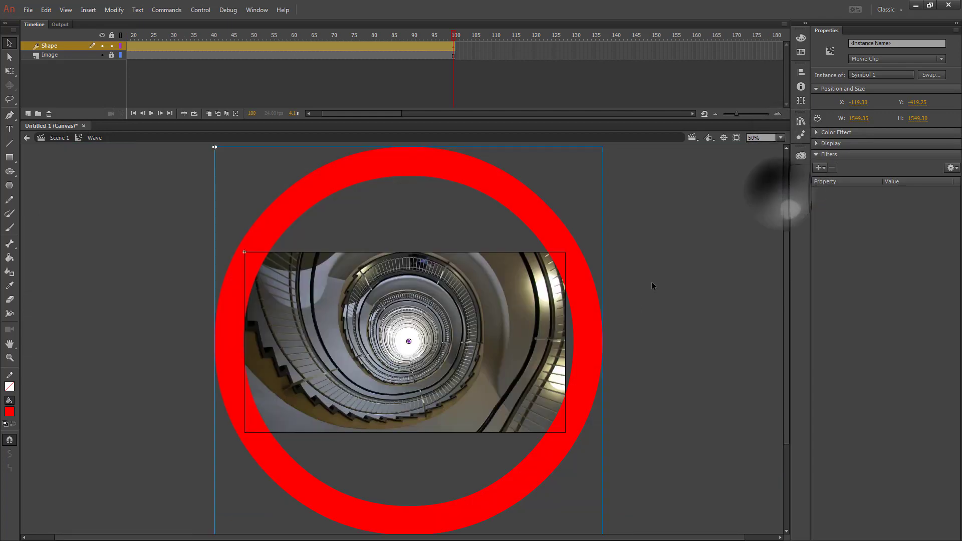
- At frame 100, enlarge the ring with Free Transform to about 1770 px wide and nudge it horizontally
{"action": "left_click", "coordinate": [9, 72]}
{"action": "left_click_drag", "start_coordinate": [215, 147], "coordinate": [164, 119]}
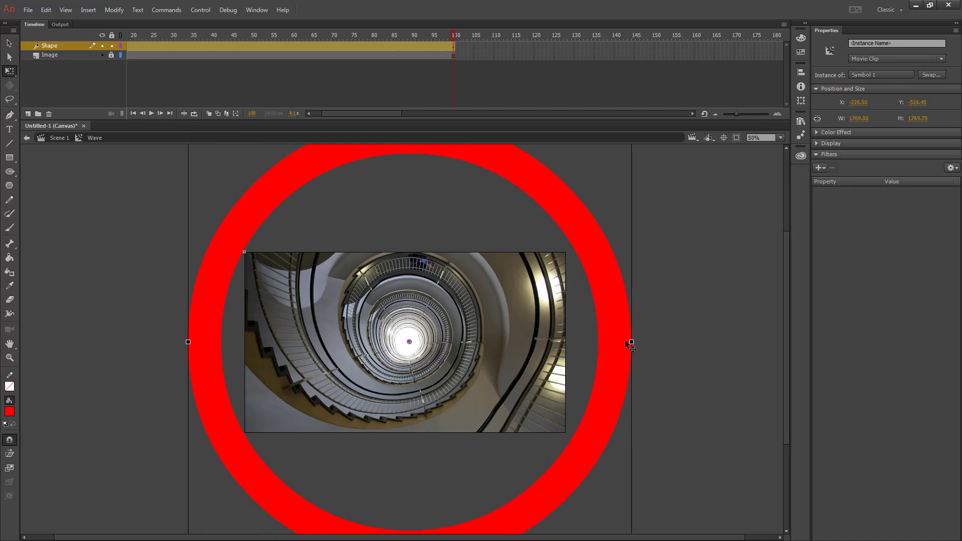
{"action": "key", "text": "Left"}
{"action": "key", "text": "Left"}
{"action": "key", "text": "Left"}
{"action": "key", "text": "Left"}
{"action": "key", "text": "Left"}
{"action": "key", "text": "Left"}
{"action": "key", "text": "Left"}
{"action": "key", "text": "Left"}
{"action": "key", "text": "Left"}
{"action": "key", "text": "Left"}
{"action": "key", "text": "Left"}
{"action": "key", "text": "Left"}
{"action": "key", "text": "Left"}
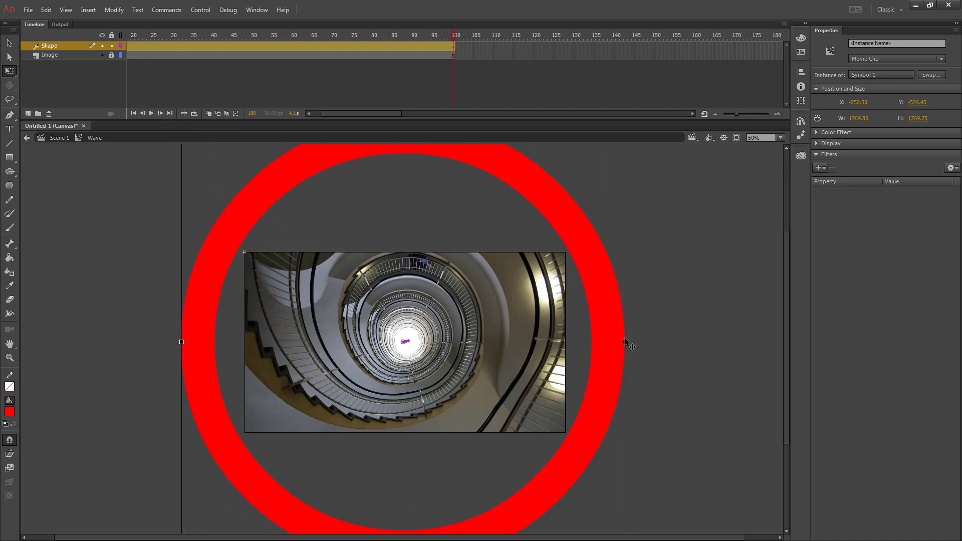
{"action": "key", "text": "Right"}
{"action": "key", "text": "Right"}
{"action": "key", "text": "Right"}
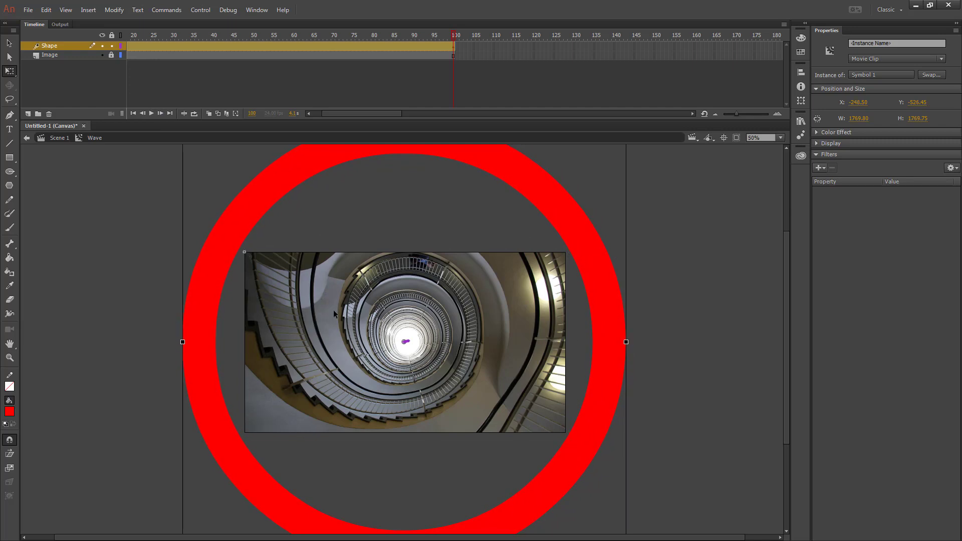
- At frame 1 and 100% zoom, nudge the small ring to sit centred on the staircase's light
{"action": "scroll", "coordinate": [226, 76], "scroll_direction": "left", "scroll_amount": 3}
{"action": "left_click", "coordinate": [129, 36]}
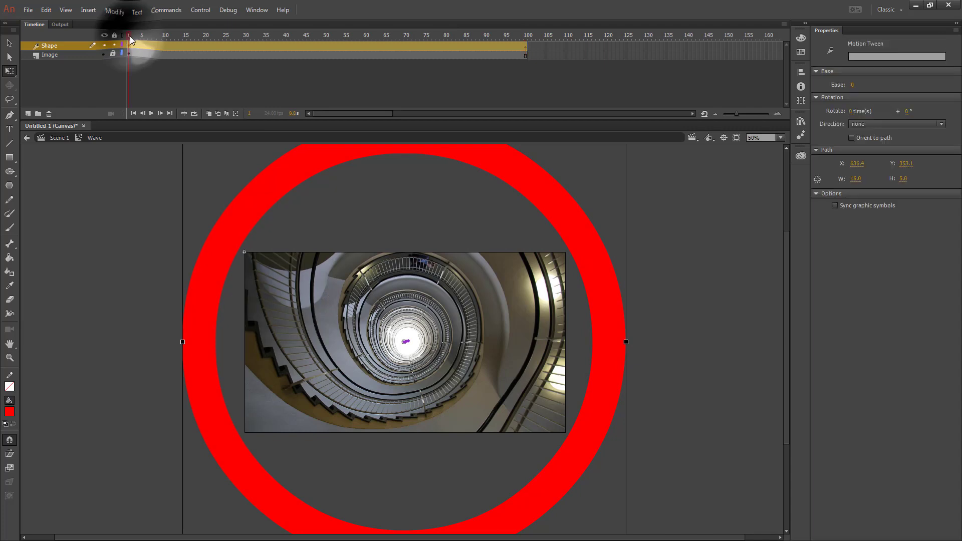
{"action": "left_click", "coordinate": [781, 138]}
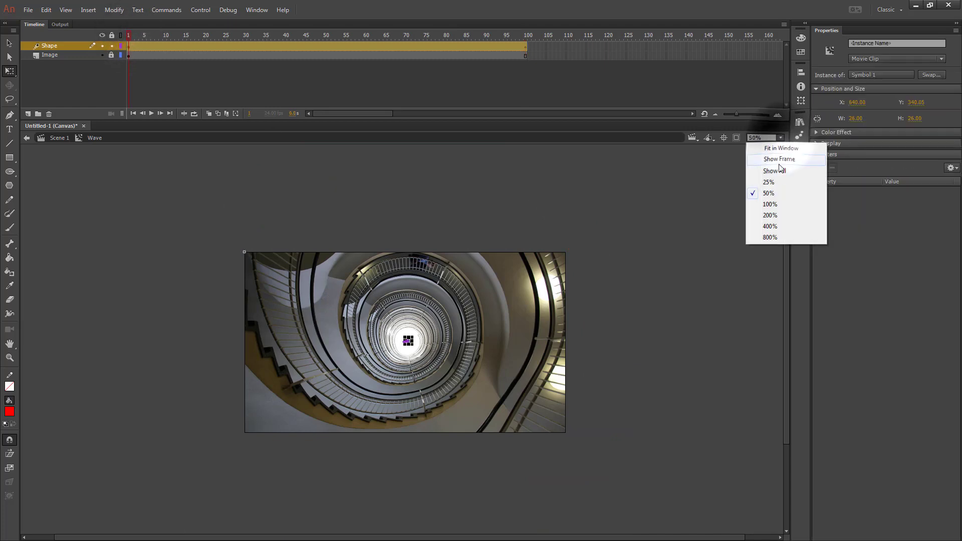
{"action": "left_click", "coordinate": [777, 204]}
{"action": "key", "text": "v"}
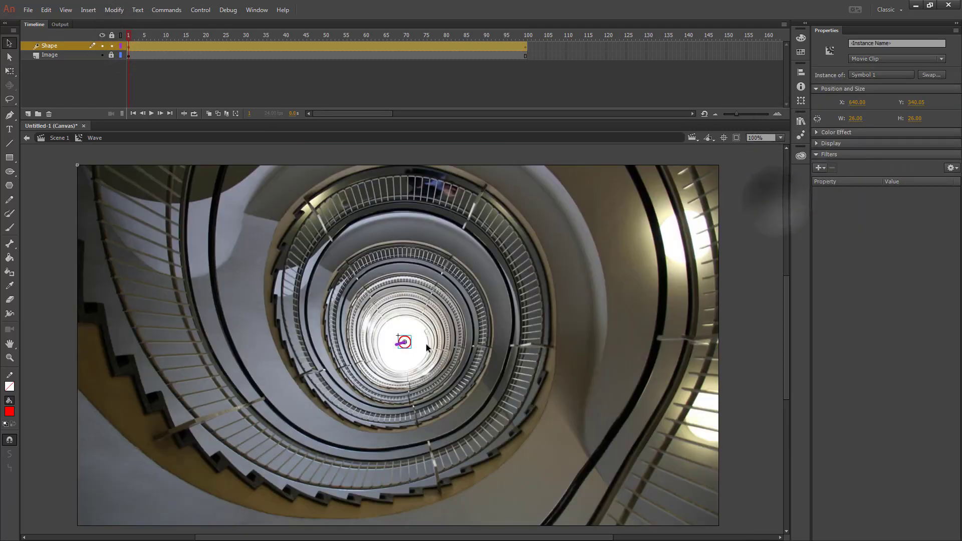
{"action": "key", "text": "Left"}
{"action": "key", "text": "Left"}
{"action": "key", "text": "Left"}
{"action": "key", "text": "Left"}
{"action": "key", "text": "Left"}
{"action": "key", "text": "Down"}
{"action": "key", "text": "Down"}
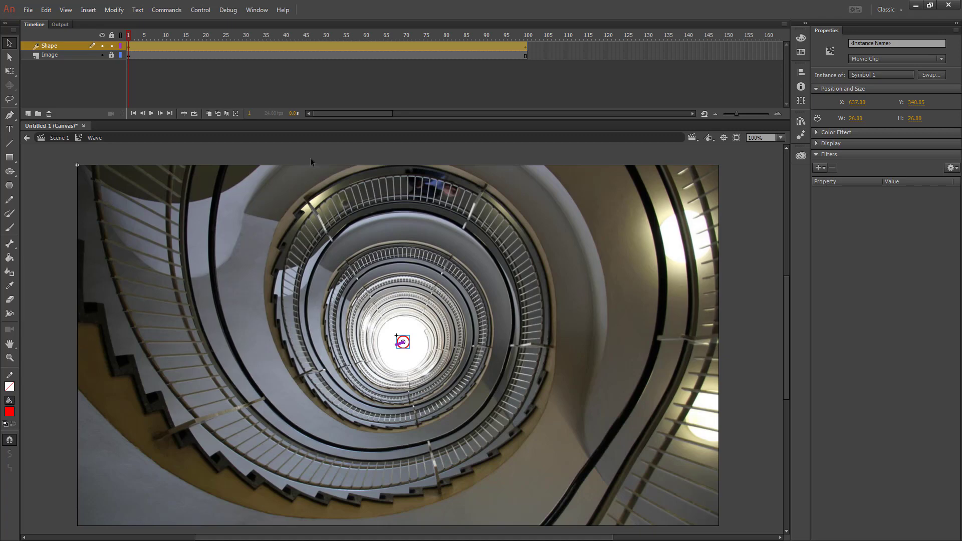
- Turn the Shape layer into a mask over the Image layer
{"action": "right_click", "coordinate": [53, 46]}
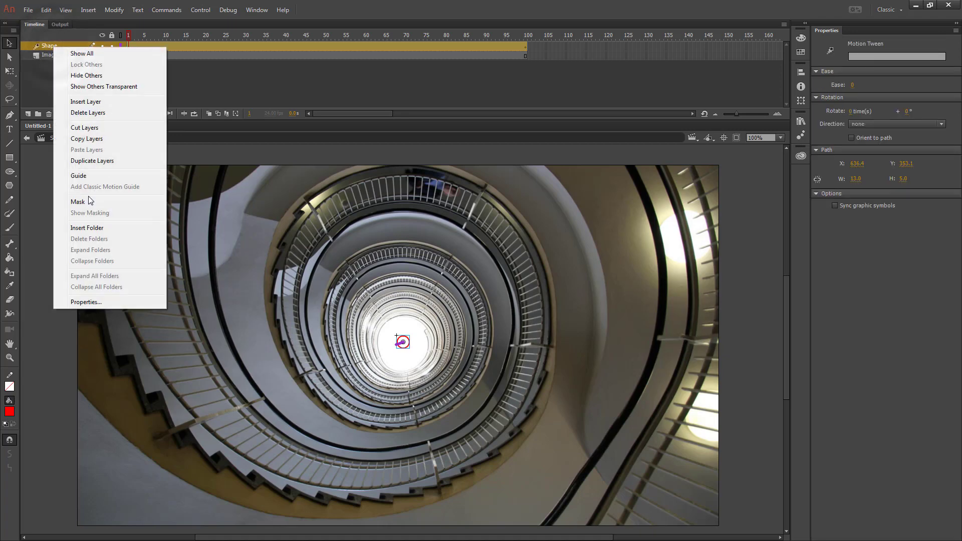
{"action": "left_click", "coordinate": [88, 201]}
{"action": "key", "text": "Return"}
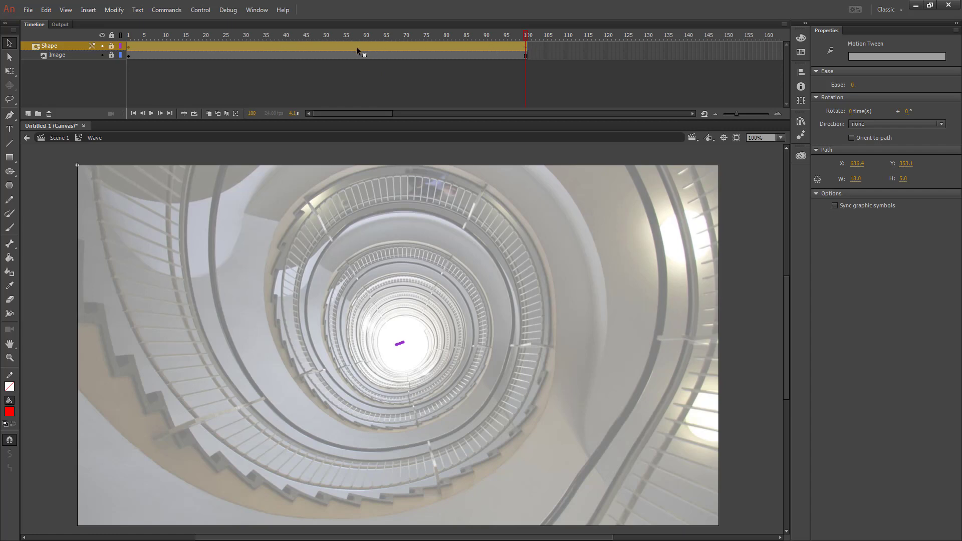
- Return to Scene 1 and test the movie in the browser
{"action": "left_click", "coordinate": [59, 139]}
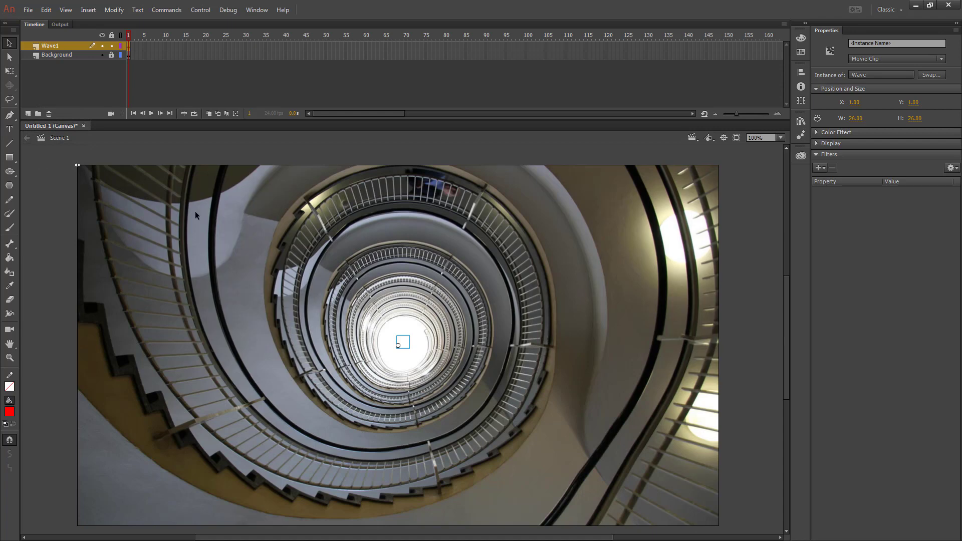
{"action": "key", "text": "ctrl+Return"}
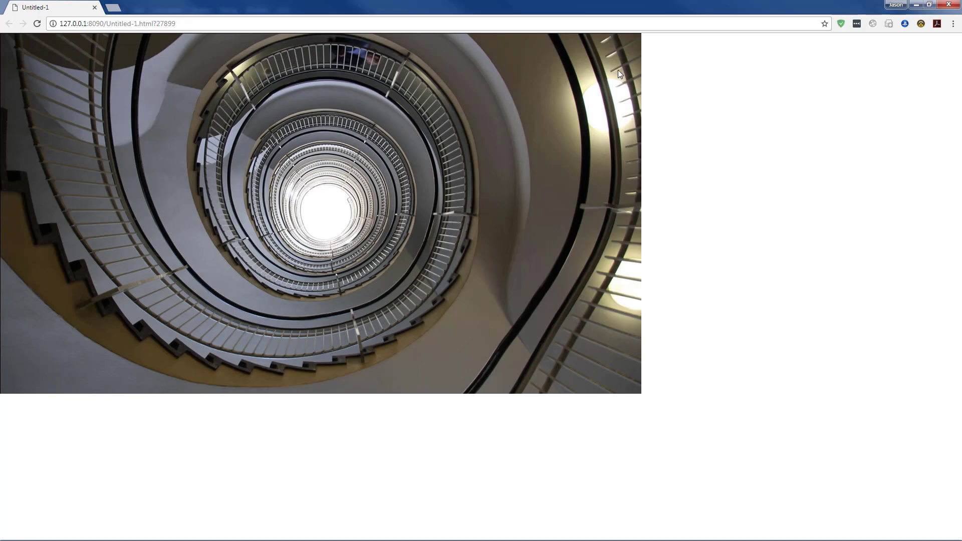
{"action": "left_click", "coordinate": [94, 8]}
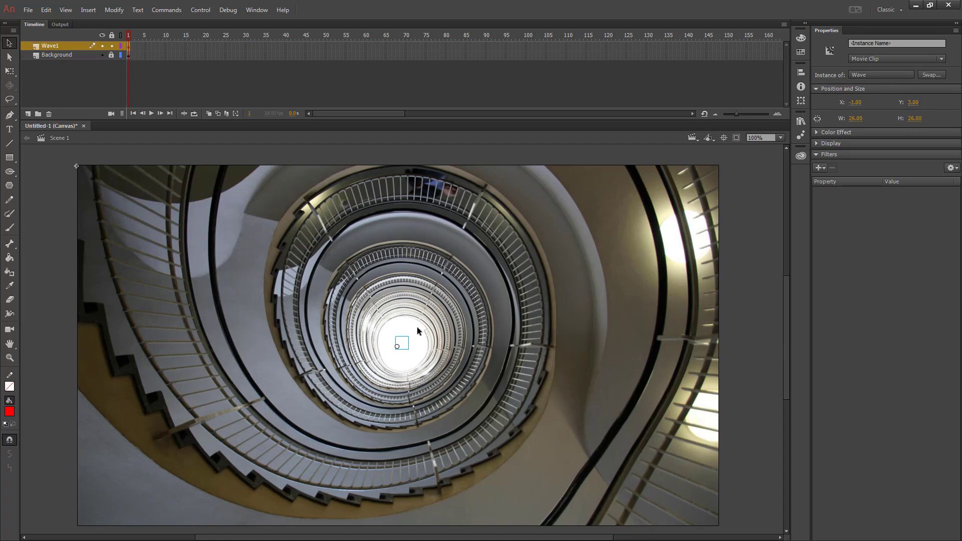
{"action": "key", "text": "ctrl+Return"}
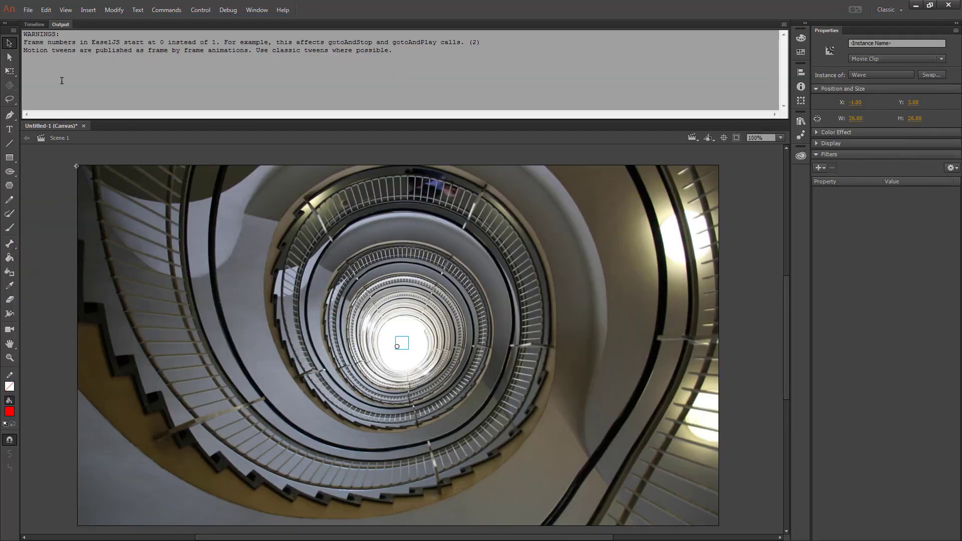
{"action": "left_click", "coordinate": [33, 25]}
- Open the Wave symbol from the library, remove the frames after frame 60, and return to Scene 1
{"action": "left_click", "coordinate": [801, 121]}
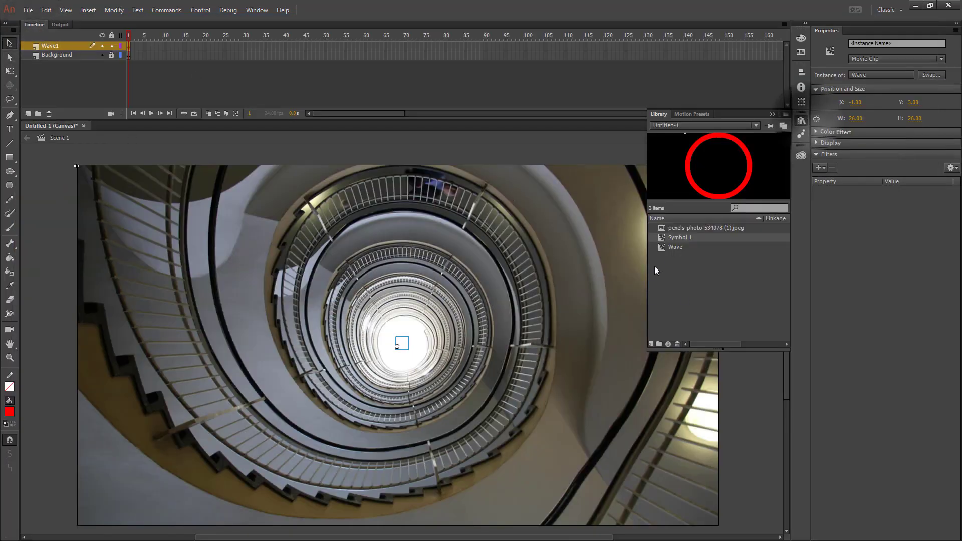
{"action": "left_click", "coordinate": [664, 248]}
{"action": "double_click", "coordinate": [664, 249]}
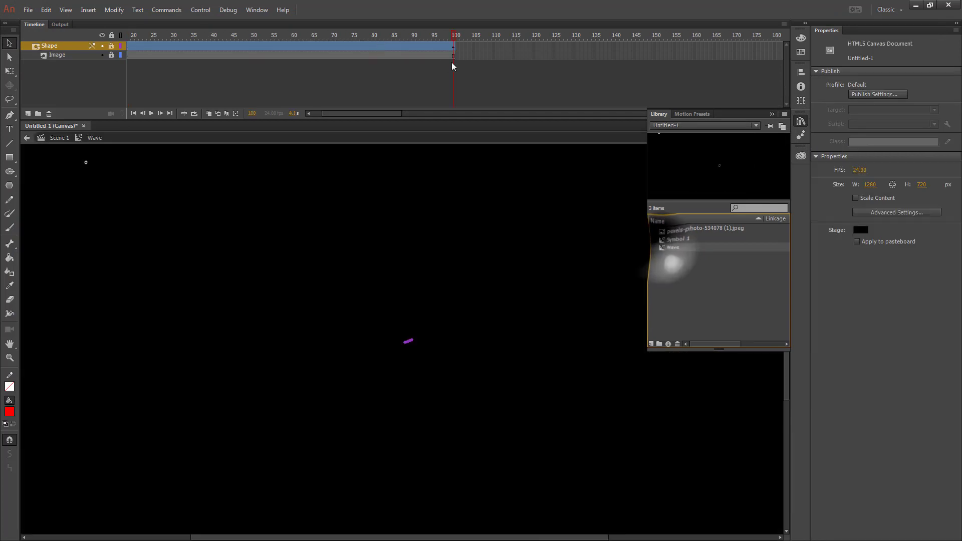
{"action": "mouse_move", "coordinate": [454, 46]}
{"action": "left_mouse_down"}
{"action": "mouse_move", "coordinate": [290, 46]}
{"action": "mouse_move", "coordinate": [470, 57]}
{"action": "left_mouse_up"}
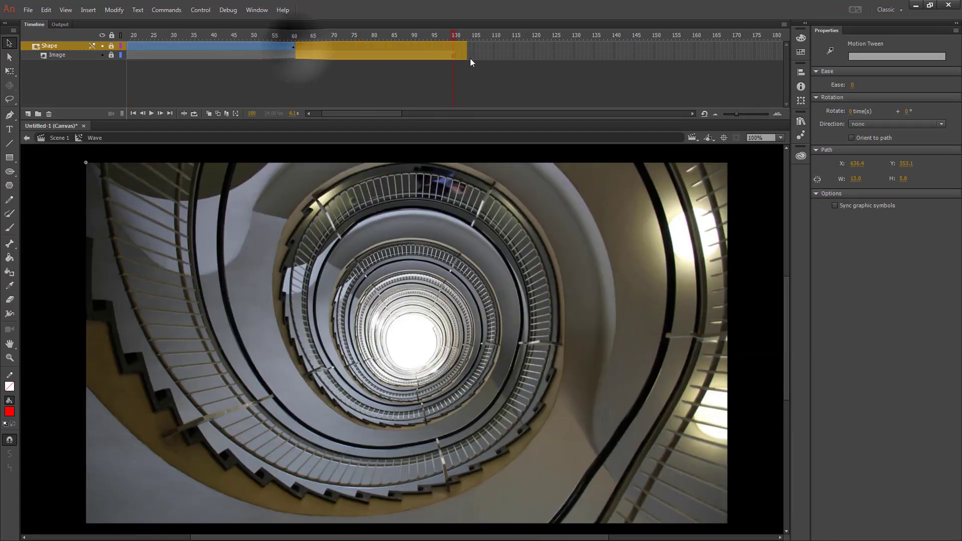
{"action": "right_click", "coordinate": [353, 55]}
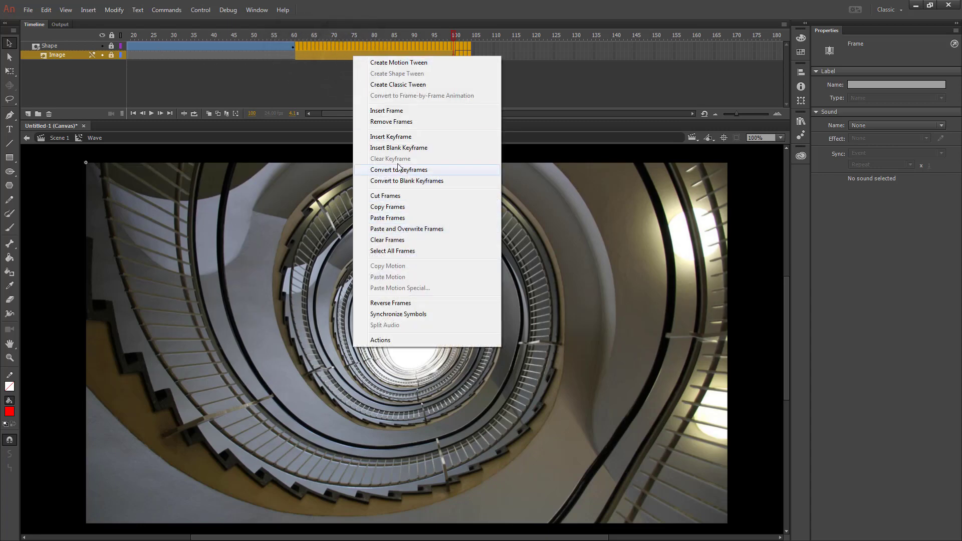
{"action": "left_click", "coordinate": [391, 121]}
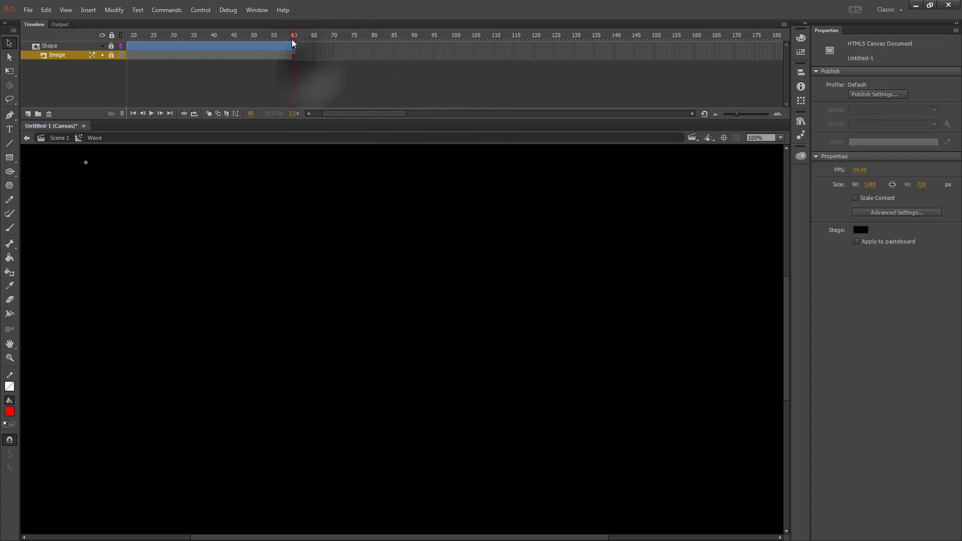
{"action": "left_click_drag", "start_coordinate": [296, 34], "coordinate": [95, 45]}
{"action": "left_click", "coordinate": [57, 139]}
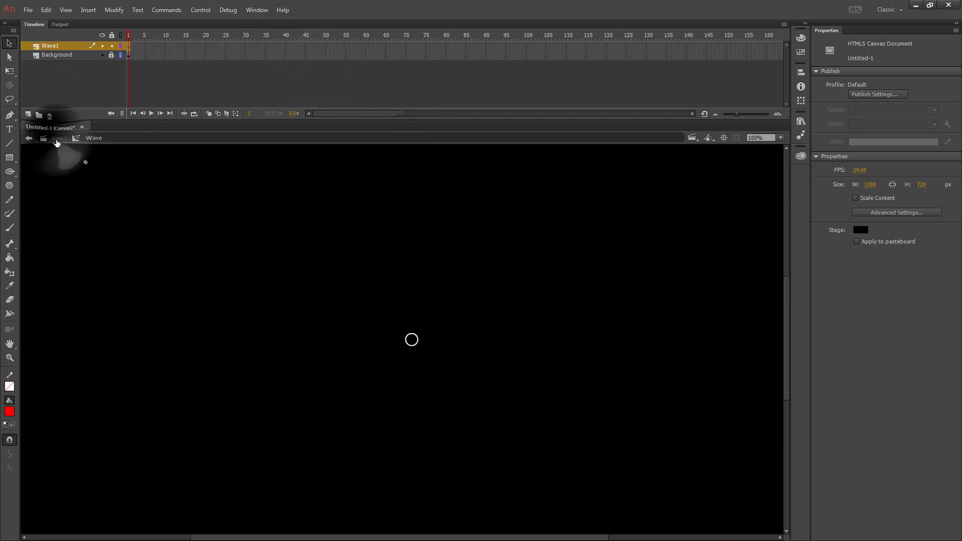
- Test the movie in the browser again
{"action": "key", "text": "ctrl+Return"}
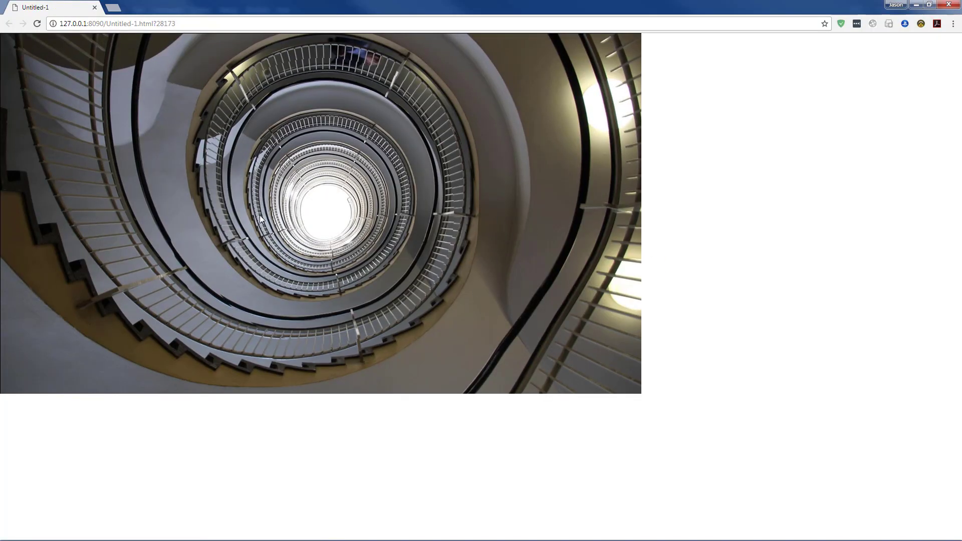
{"action": "left_click", "coordinate": [94, 7]}
- Extend the Wave1 layer to frame 60 and play the timeline from frame 1
{"action": "right_click", "coordinate": [365, 46]}
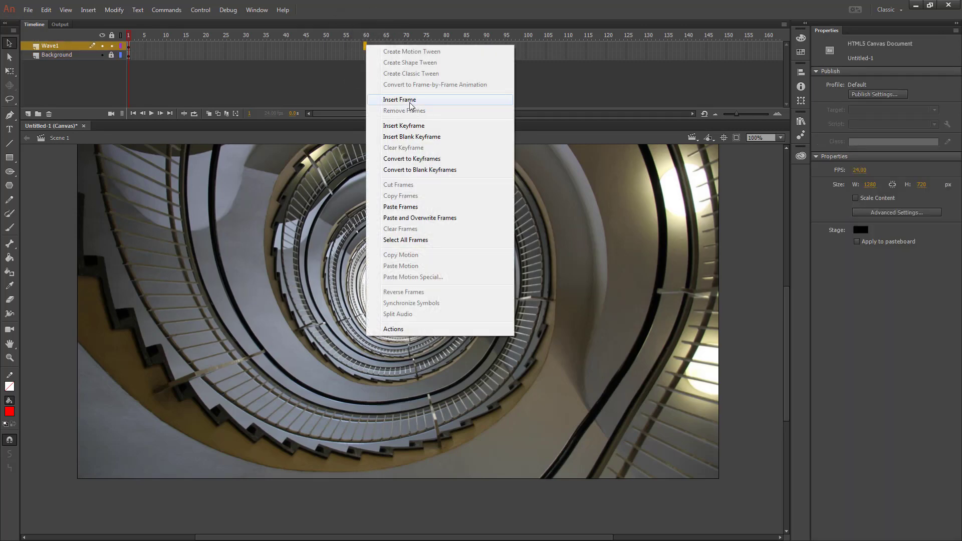
{"action": "left_click", "coordinate": [410, 100]}
{"action": "left_click", "coordinate": [126, 33]}
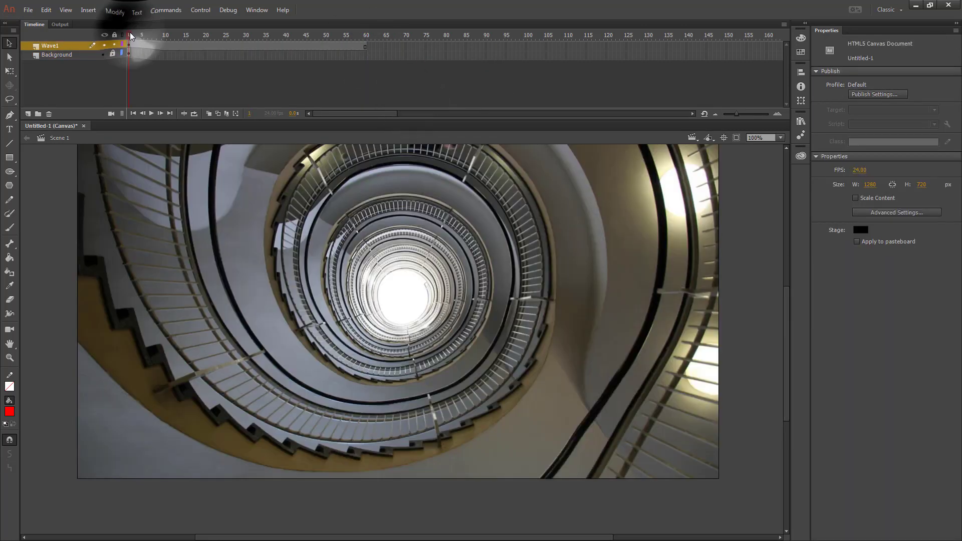
{"action": "key", "text": "Return"}
{"action": "left_click", "coordinate": [129, 35]}
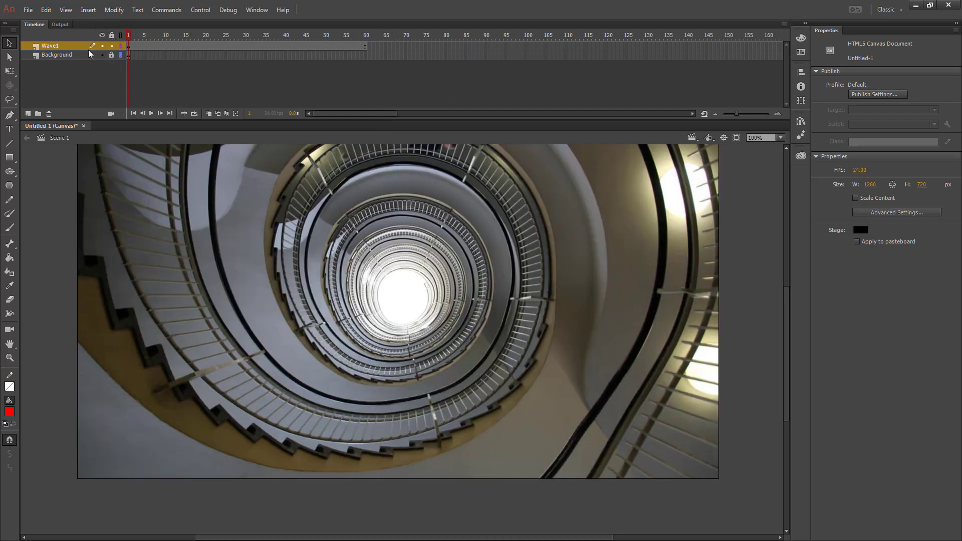
- Copy frames 1 to 60 of the Wave1 layer
{"action": "left_click_drag", "start_coordinate": [129, 46], "coordinate": [363, 46]}
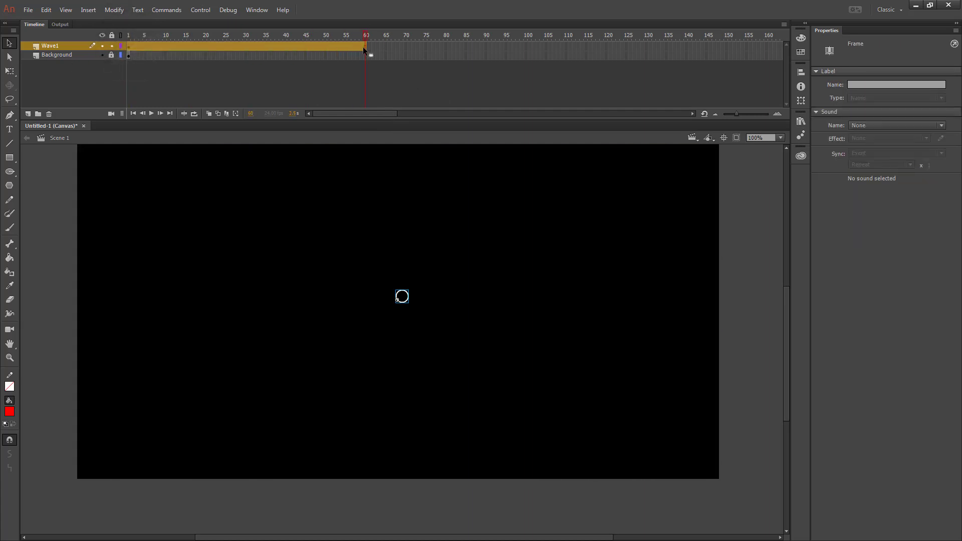
{"action": "right_click", "coordinate": [363, 46]}
{"action": "left_click", "coordinate": [426, 201]}
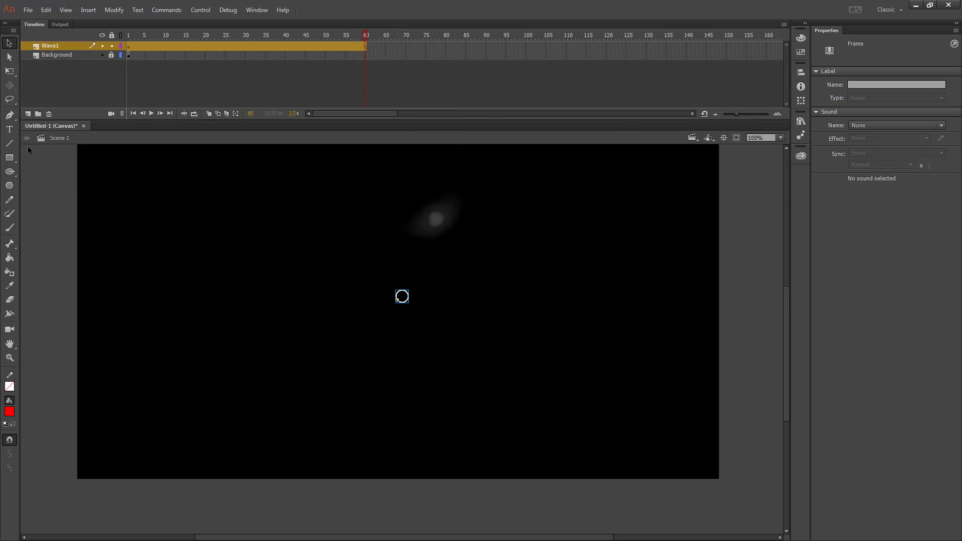
- Add a new layer and paste the copied wave frames over it starting at frame 11
{"action": "left_click", "coordinate": [28, 114]}
{"action": "left_click", "coordinate": [168, 46]}
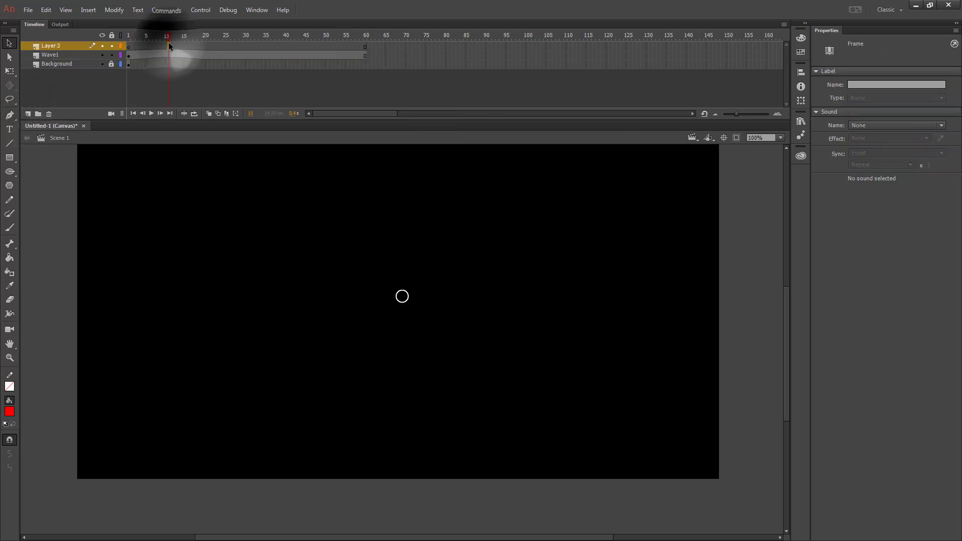
{"action": "right_click", "coordinate": [168, 44]}
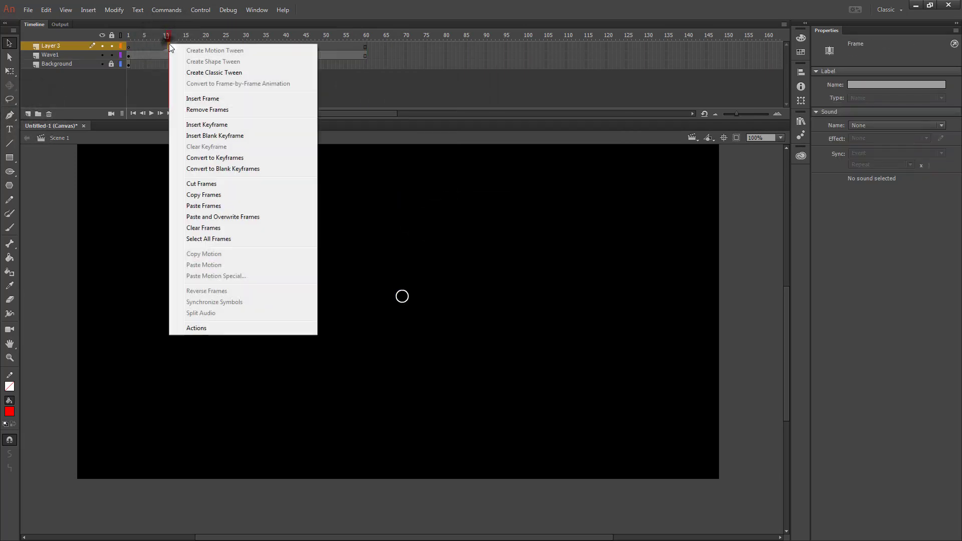
{"action": "left_click", "coordinate": [231, 217]}
- Add another layer and paste the wave frames over it starting at frame 21
{"action": "left_click", "coordinate": [28, 114]}
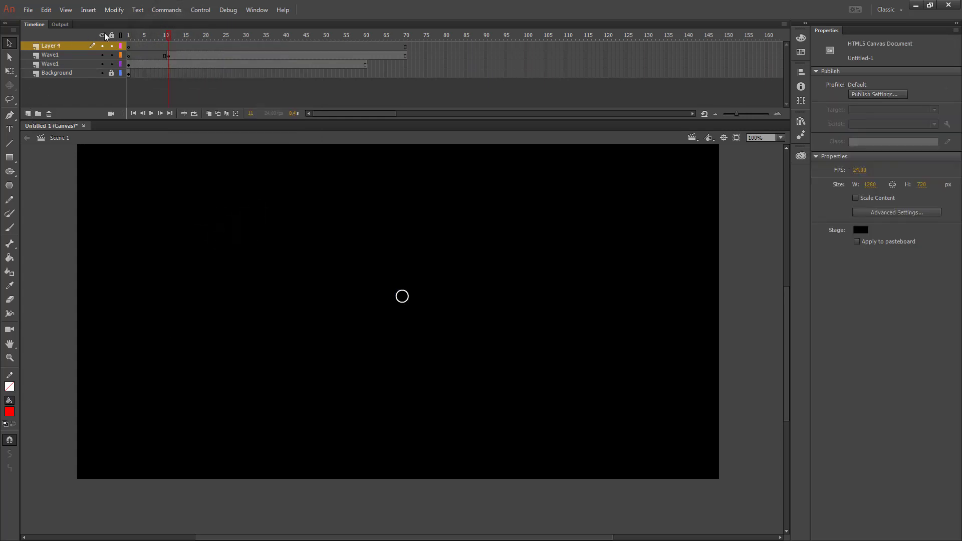
{"action": "left_click", "coordinate": [210, 45]}
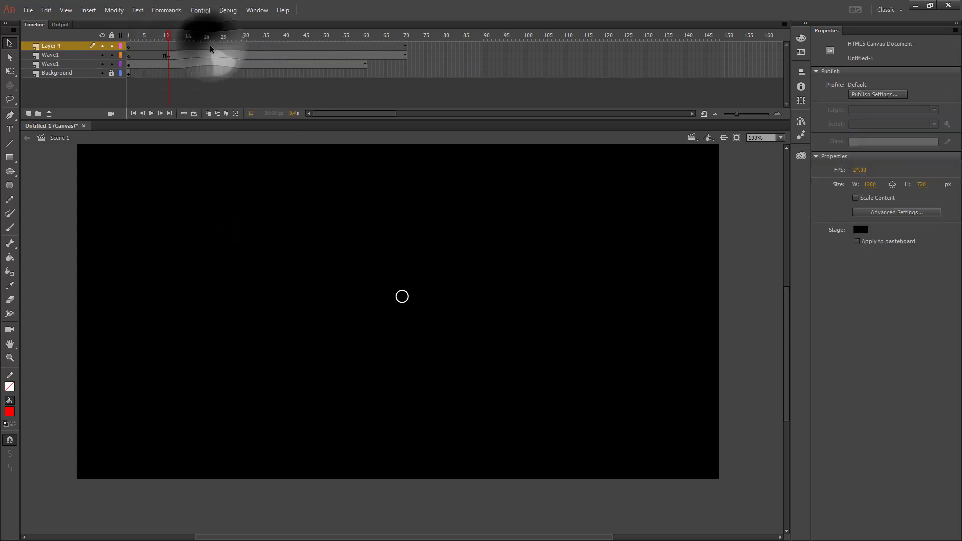
{"action": "right_click", "coordinate": [209, 44]}
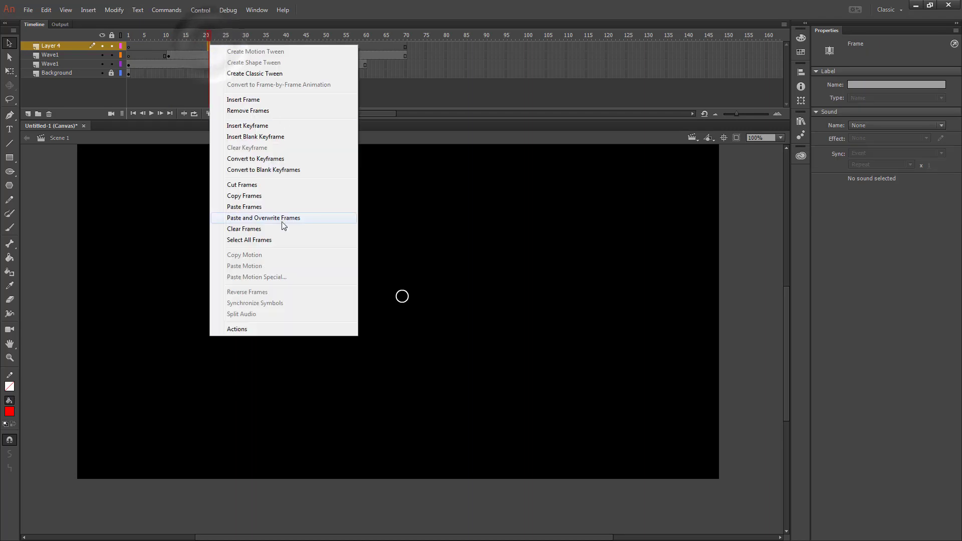
{"action": "left_click", "coordinate": [263, 218]}
{"action": "left_click", "coordinate": [79, 75]}
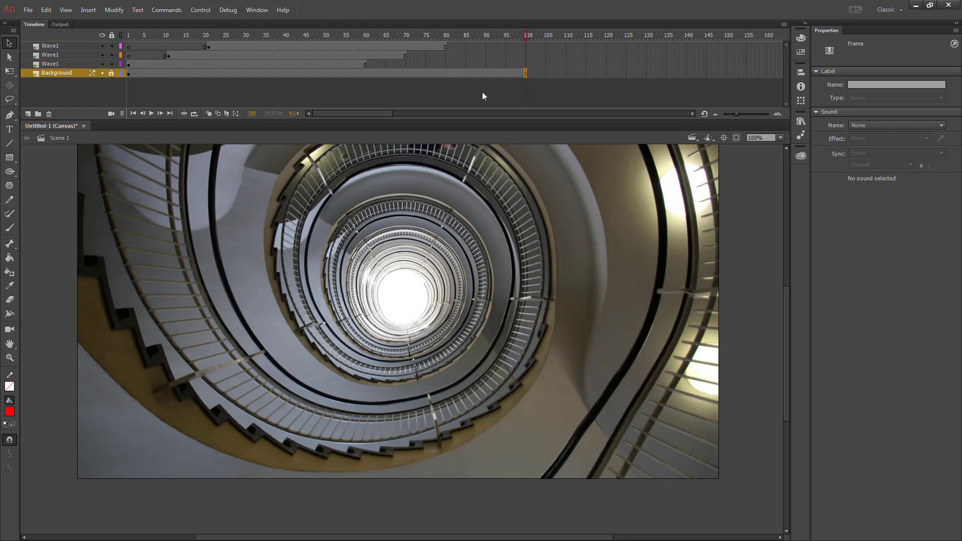
- Test the movie in the browser and switch back to Animate
{"action": "key", "text": "ctrl+Return"}
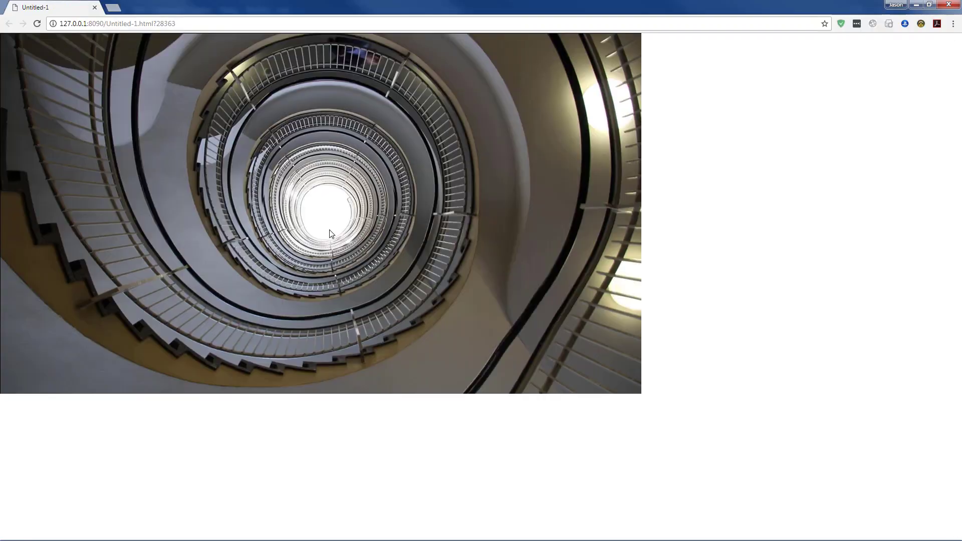
{"action": "key", "text": "alt+Tab"}
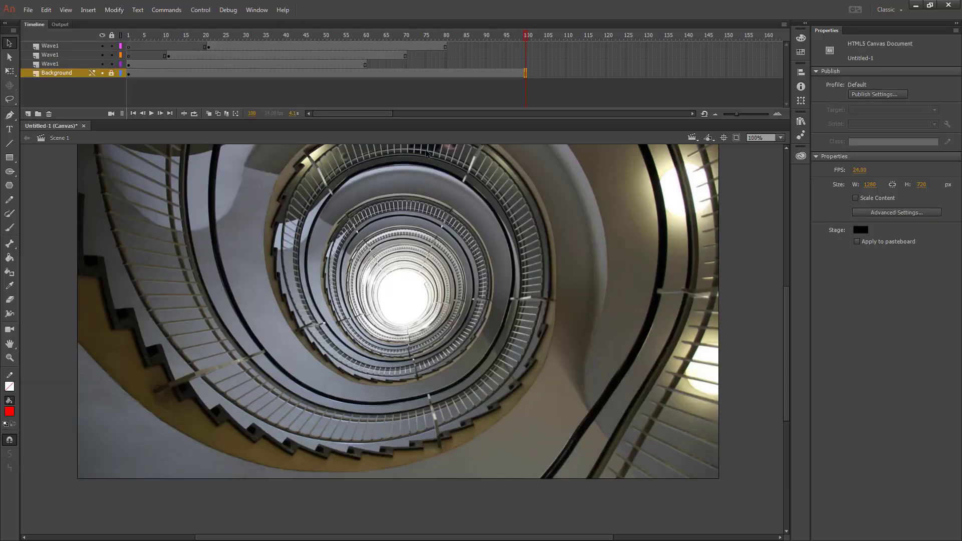
- Save the document as Radial Ripple.fla in the Animate folder
{"action": "left_click", "coordinate": [28, 10]}
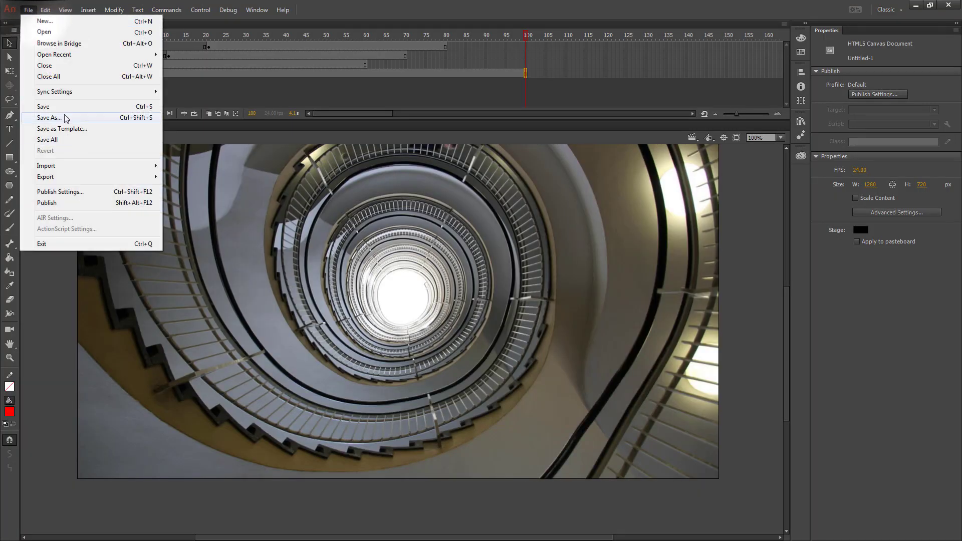
{"action": "left_click", "coordinate": [65, 118]}
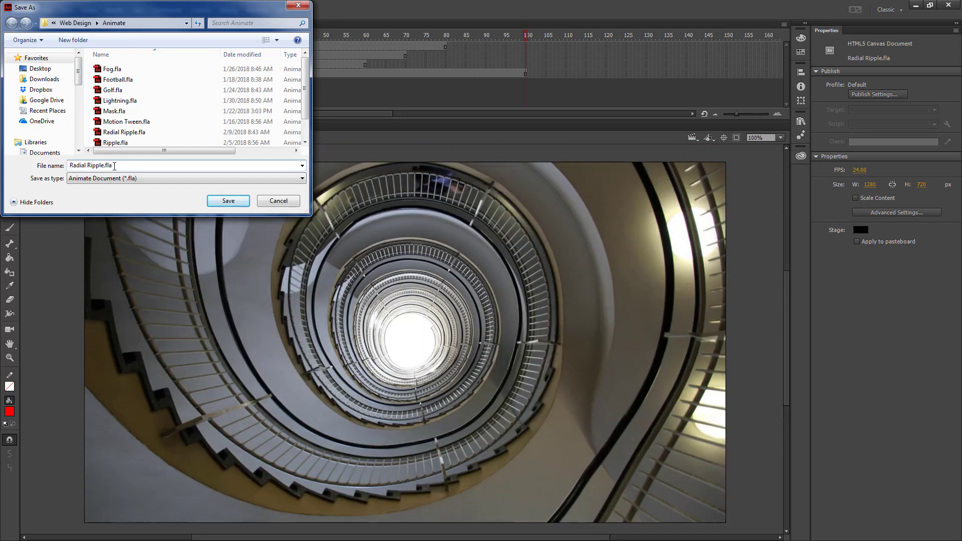
{"action": "left_click", "coordinate": [229, 201]}
- Set the publish destination to Radial Ripple.js in the Website Animate folder and publish the document
{"action": "left_click", "coordinate": [28, 10]}
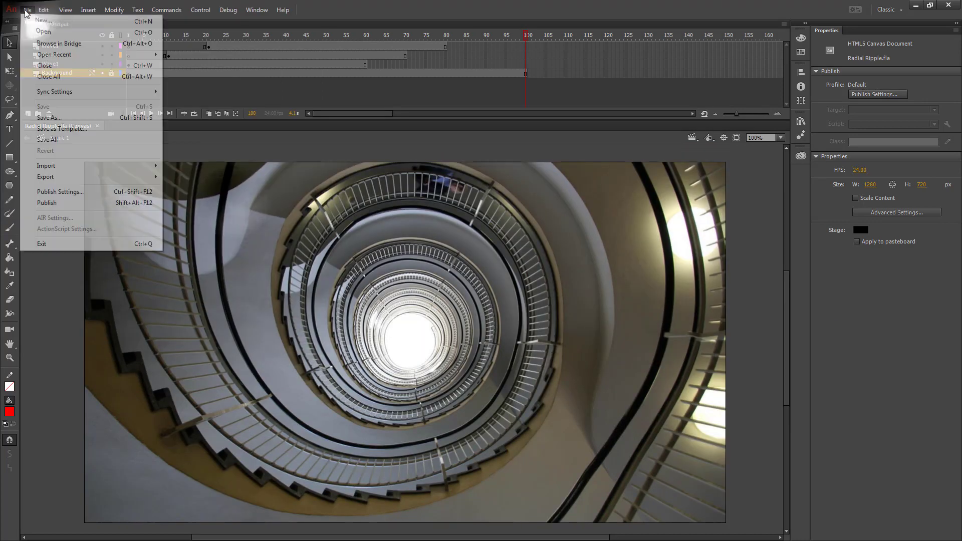
{"action": "left_click", "coordinate": [61, 192]}
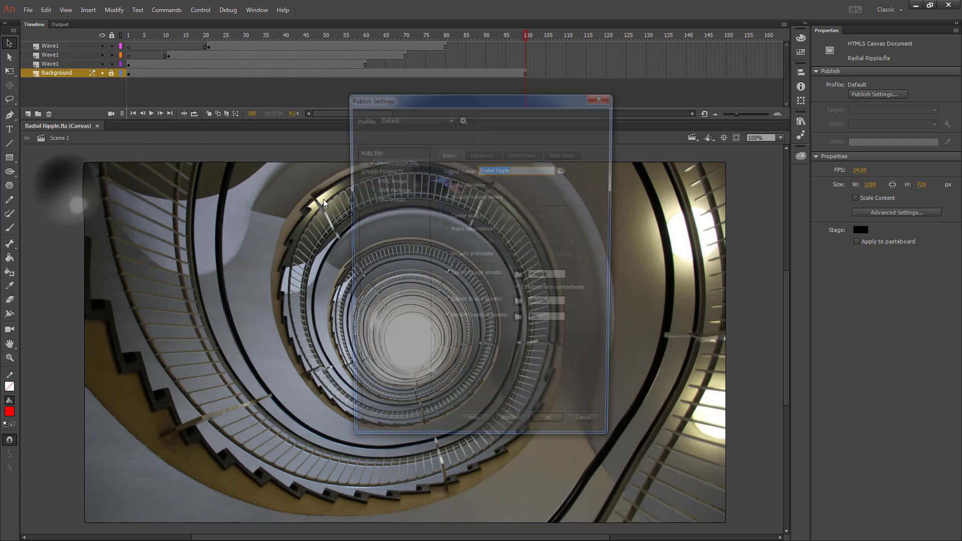
{"action": "left_click", "coordinate": [565, 170]}
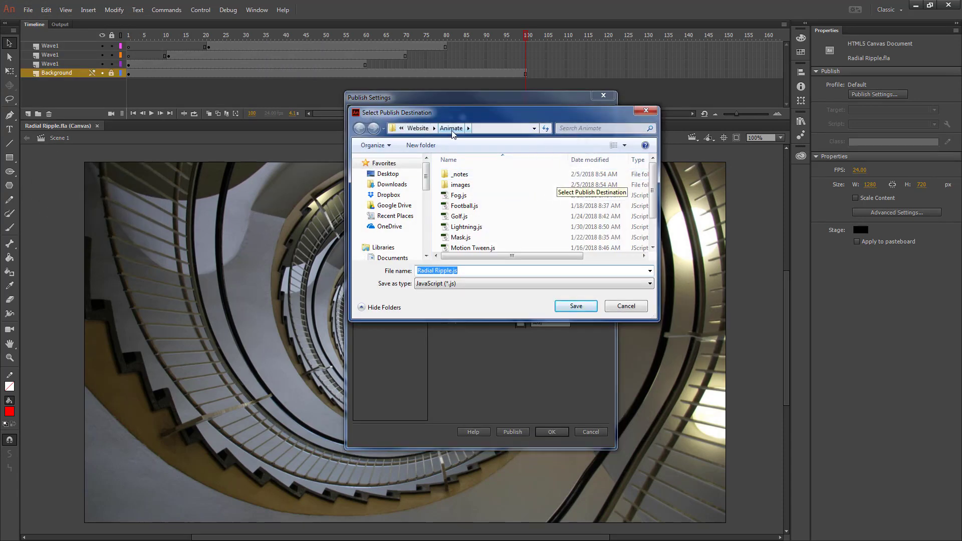
{"action": "left_click", "coordinate": [577, 306]}
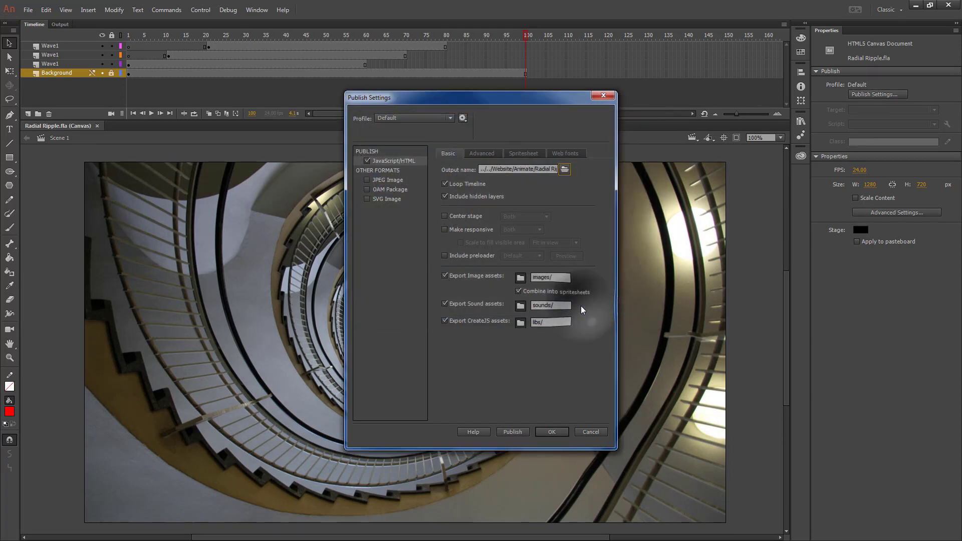
{"action": "left_click", "coordinate": [513, 432]}
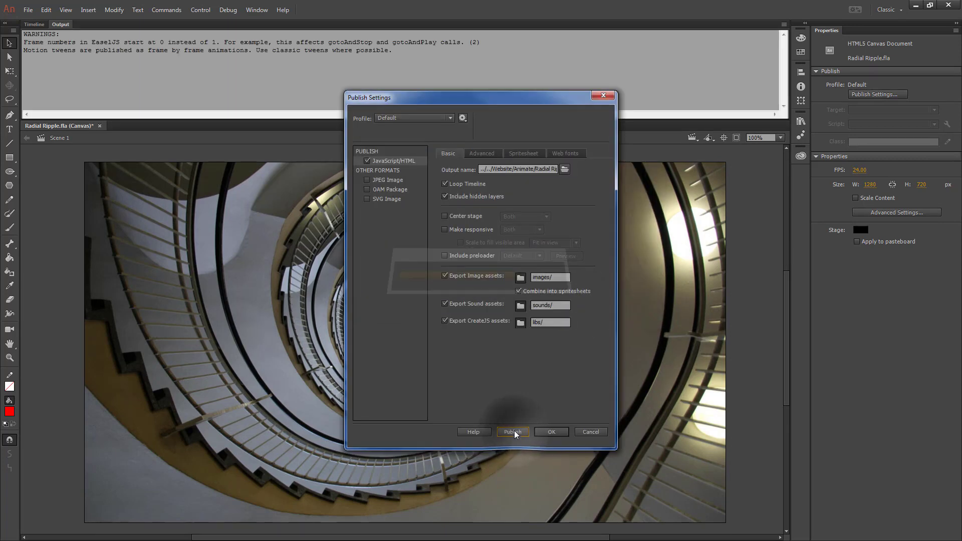
{"action": "left_click", "coordinate": [551, 432]}
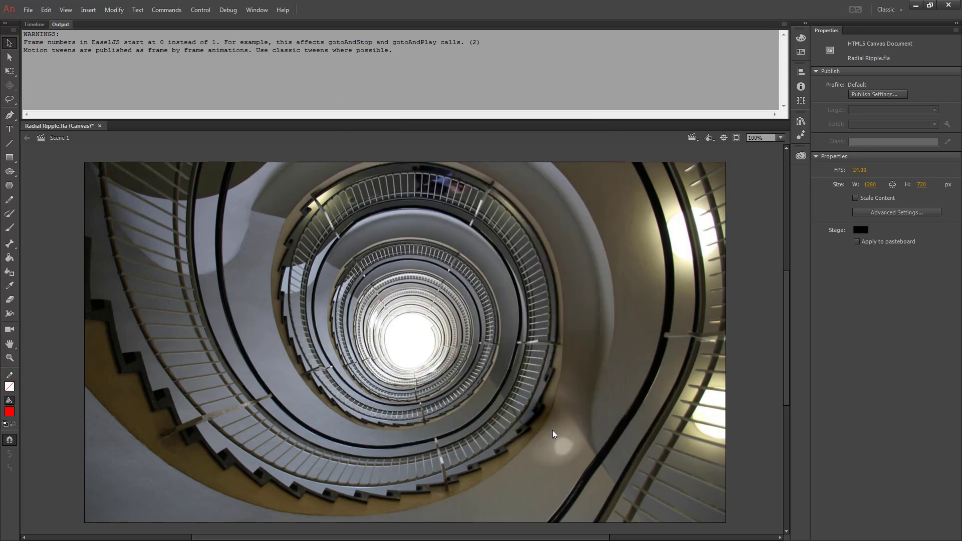
- Close the document, saving its changes, and exit Animate
{"action": "left_click", "coordinate": [99, 126]}
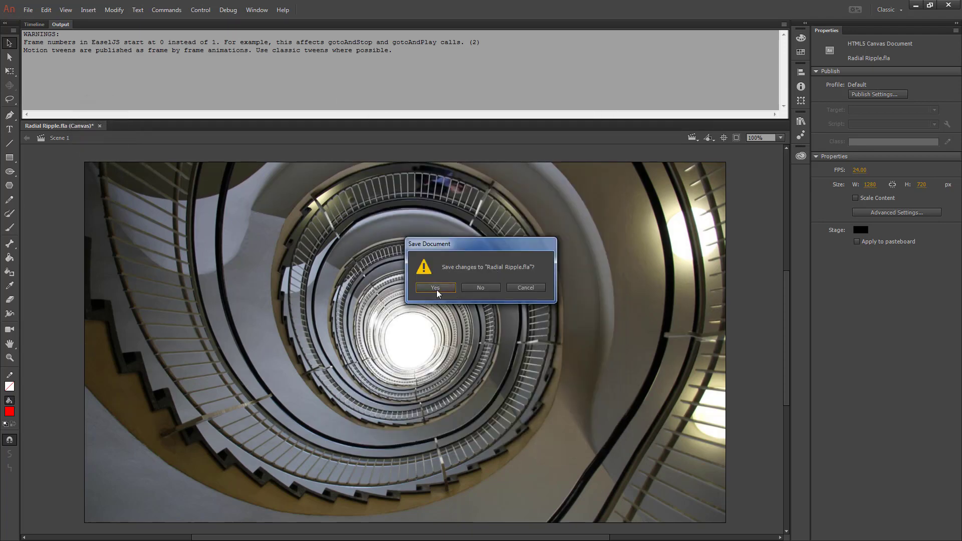
{"action": "left_click", "coordinate": [435, 288]}
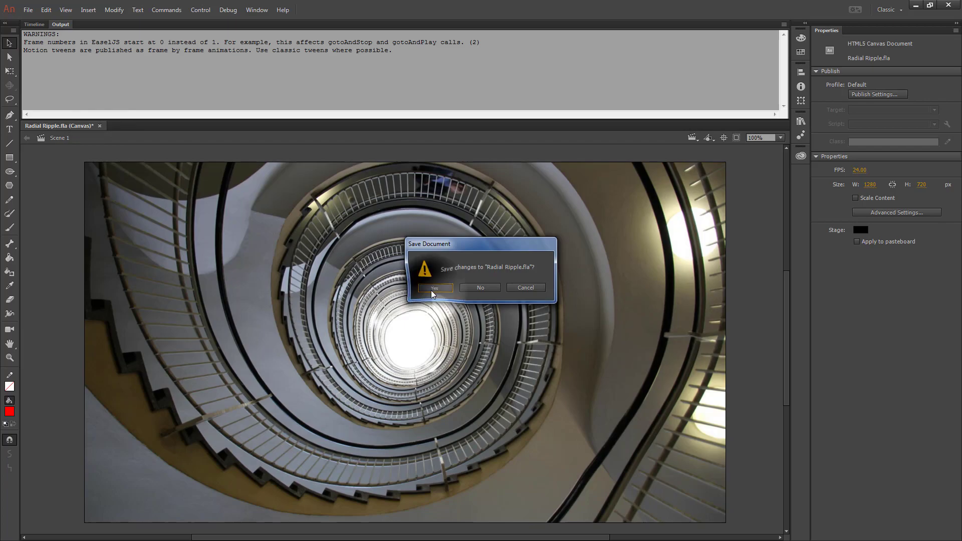
{"action": "left_click", "coordinate": [949, 6]}
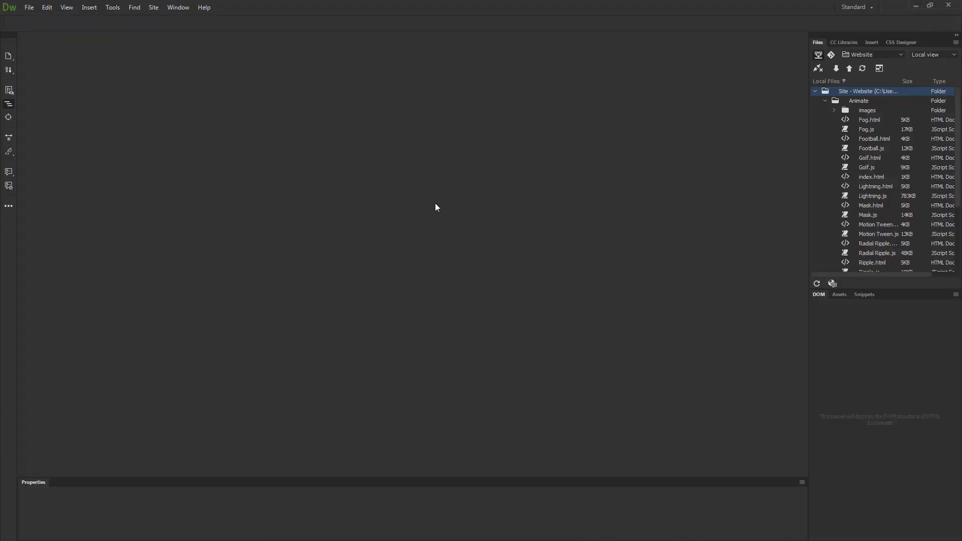
- In Dreamweaver, add a link to Radial Ripple.html at the end of index.html and save the page
{"action": "double_click", "coordinate": [868, 177]}
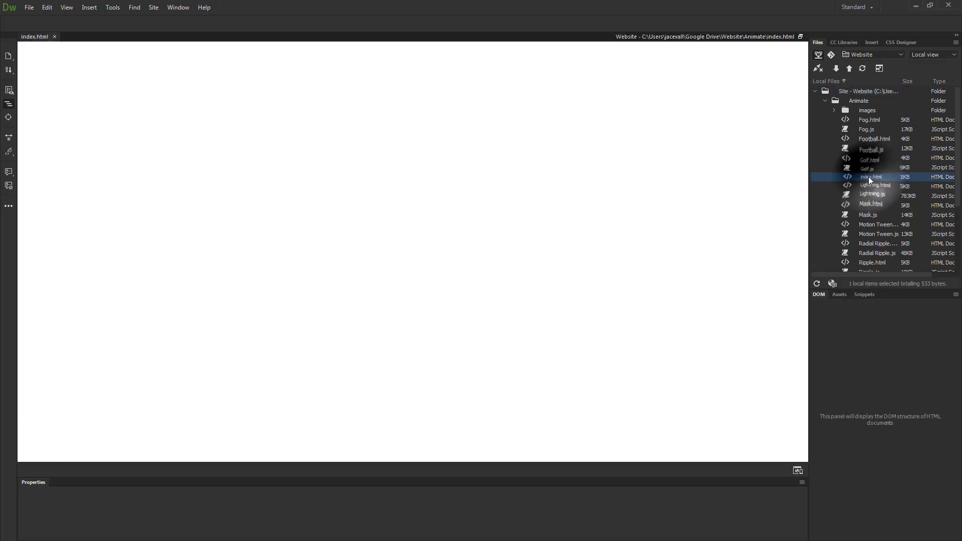
{"action": "left_click", "coordinate": [878, 260]}
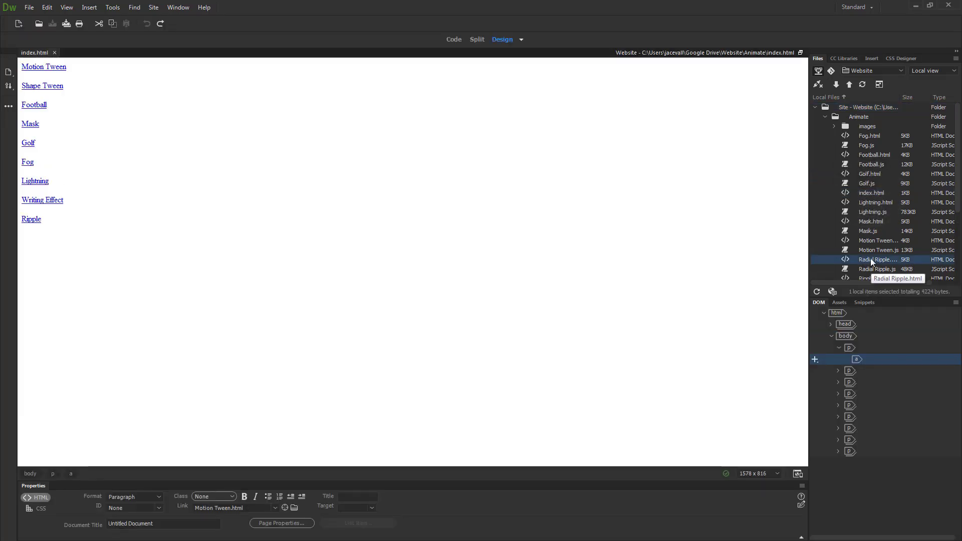
{"action": "left_click_drag", "start_coordinate": [872, 262], "coordinate": [39, 279]}
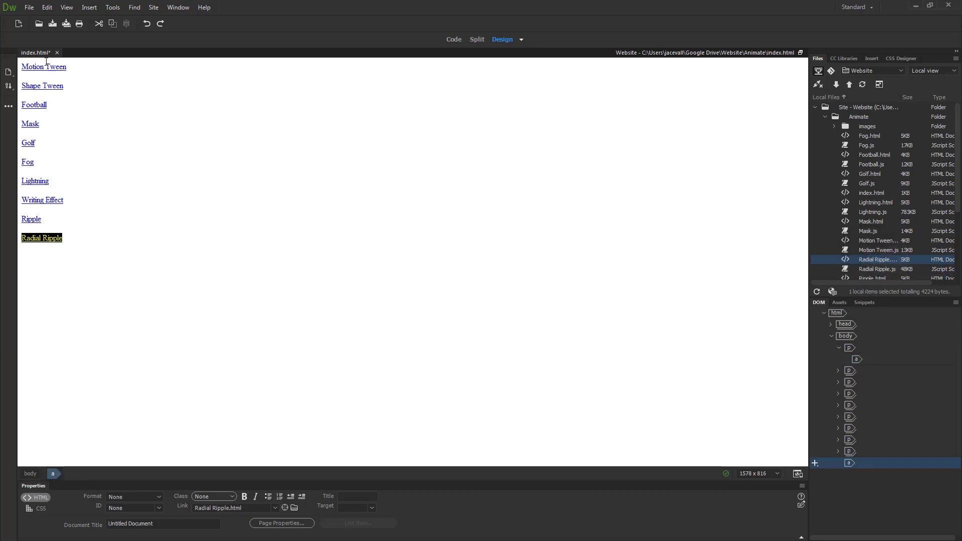
{"action": "left_click", "coordinate": [68, 24]}
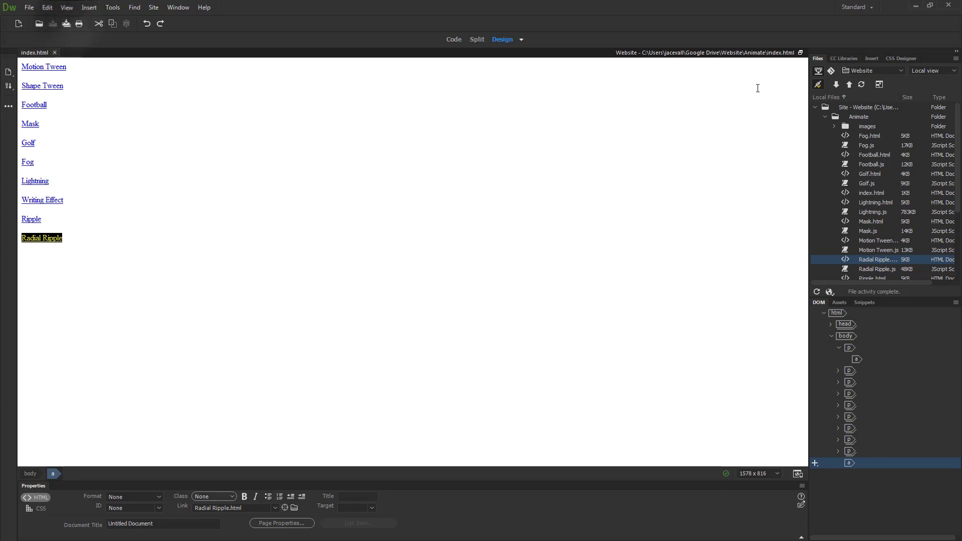
{"action": "left_click", "coordinate": [849, 116]}
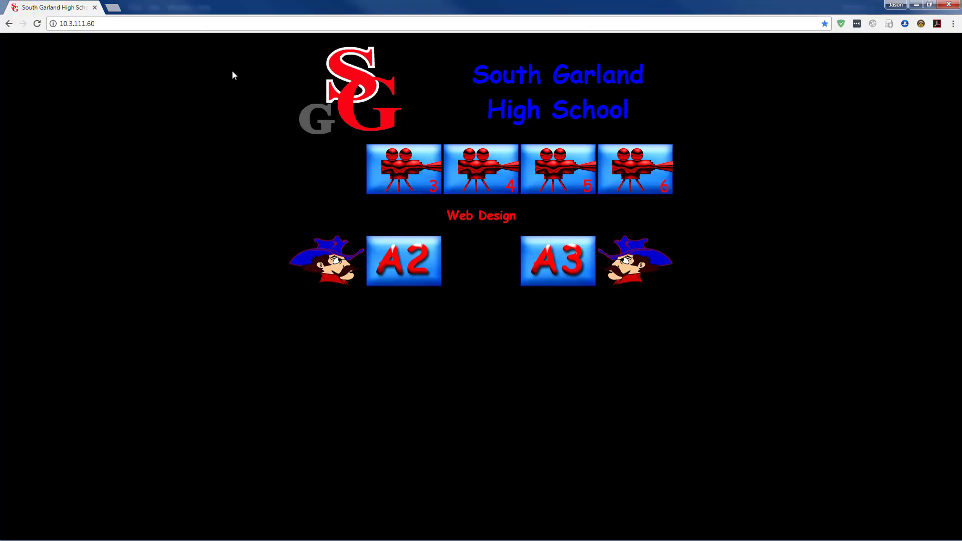
- In the browser, go through the A2 class page, Sample Student and Animate pages to open the Radial Ripple link
{"action": "left_click", "coordinate": [423, 266]}
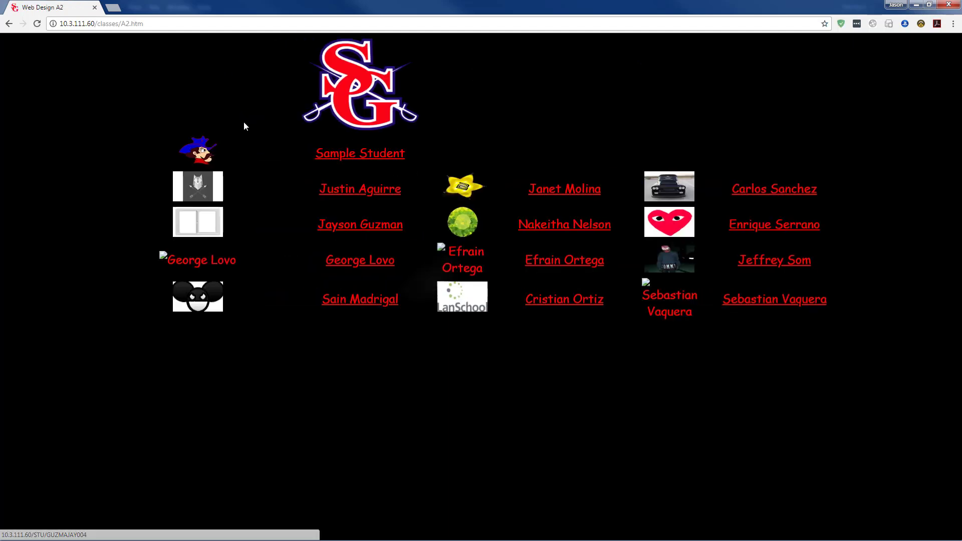
{"action": "left_click", "coordinate": [380, 156]}
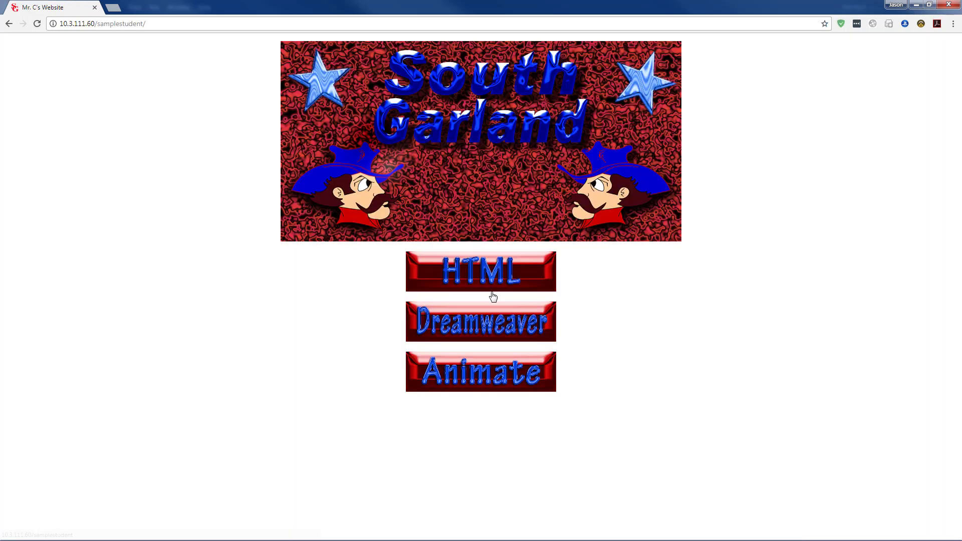
{"action": "left_click", "coordinate": [488, 385]}
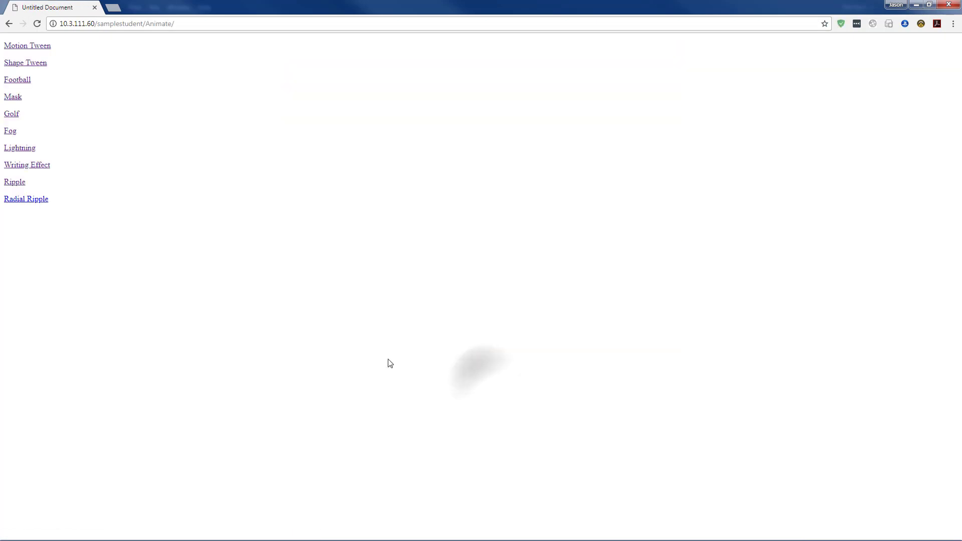
{"action": "left_click", "coordinate": [35, 203]}
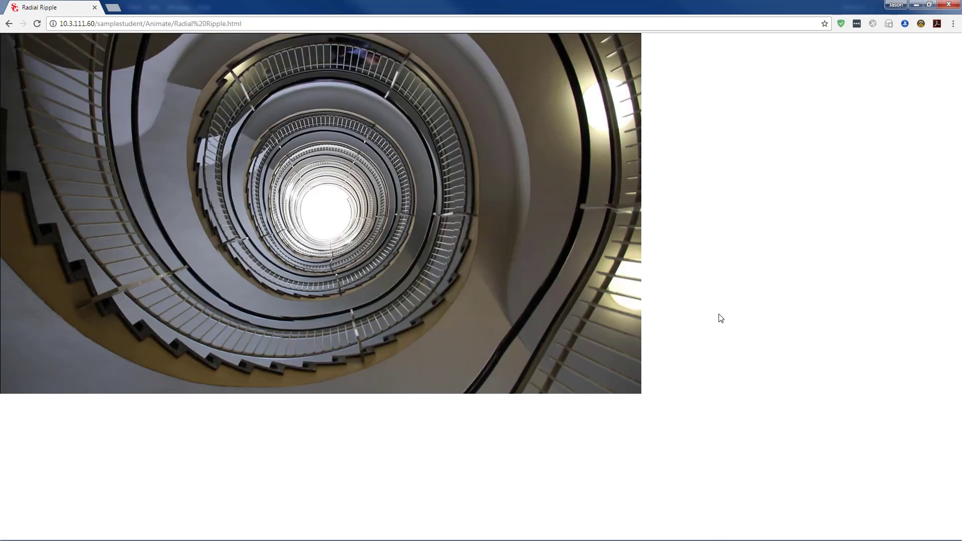